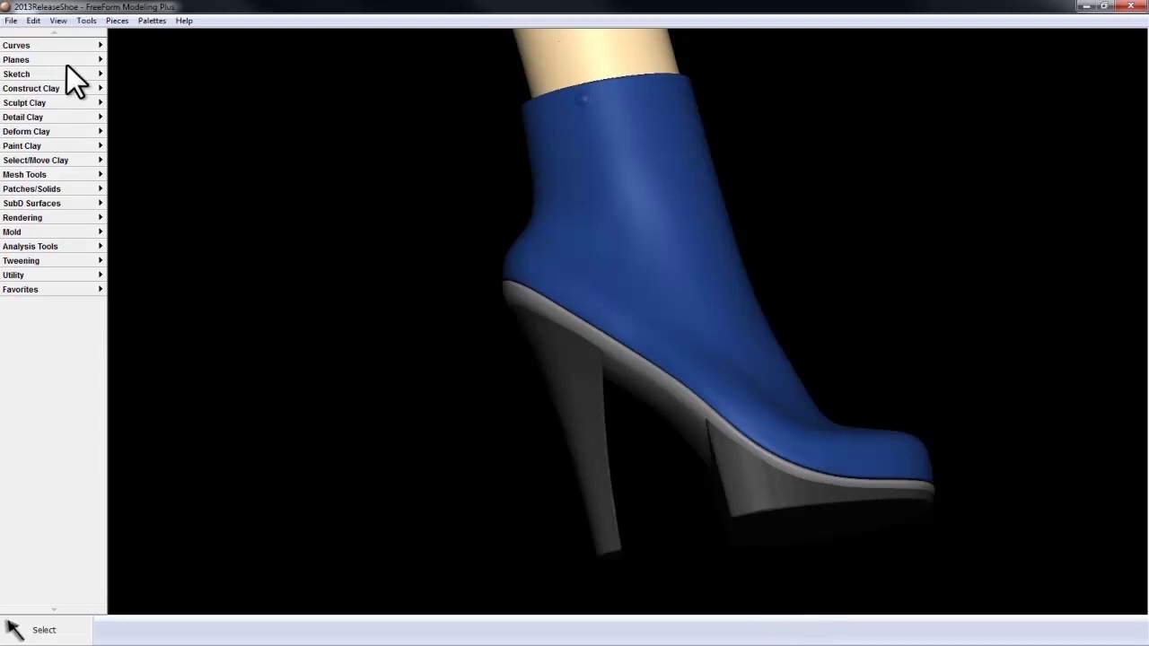
Expand the Curves category in the left palette beside the blue boot
{"action": "left_click", "coordinate": [51, 45]}
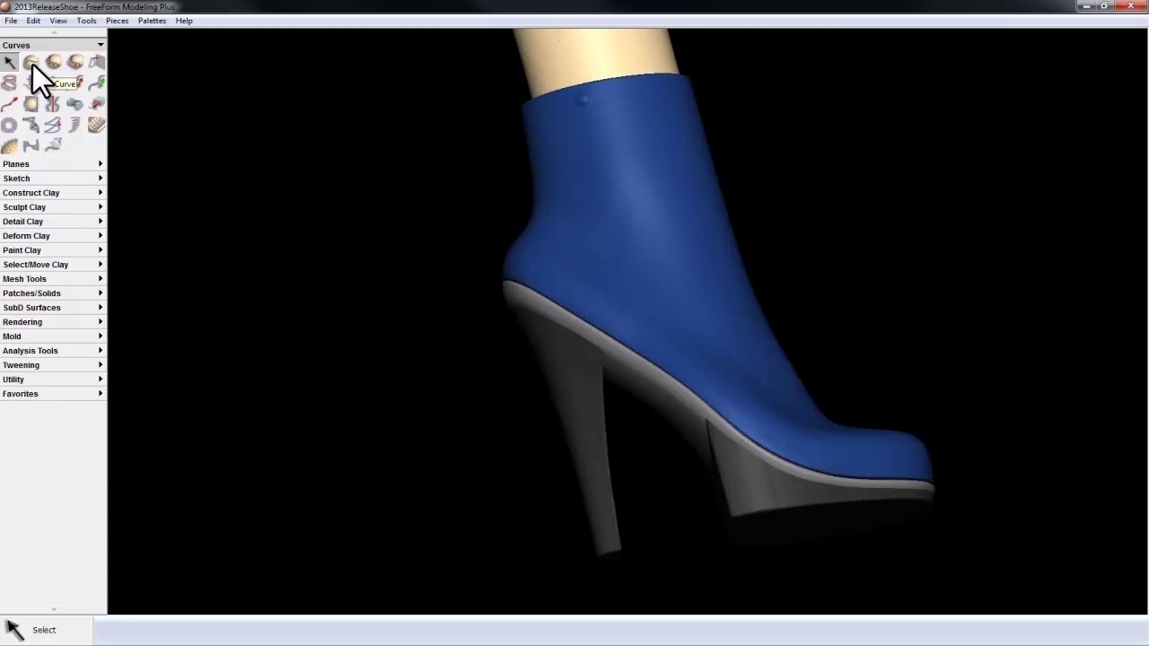
Draw a guide curve down the boot front from the top bump and smooth it with Fitting
{"action": "left_click", "coordinate": [33, 65]}
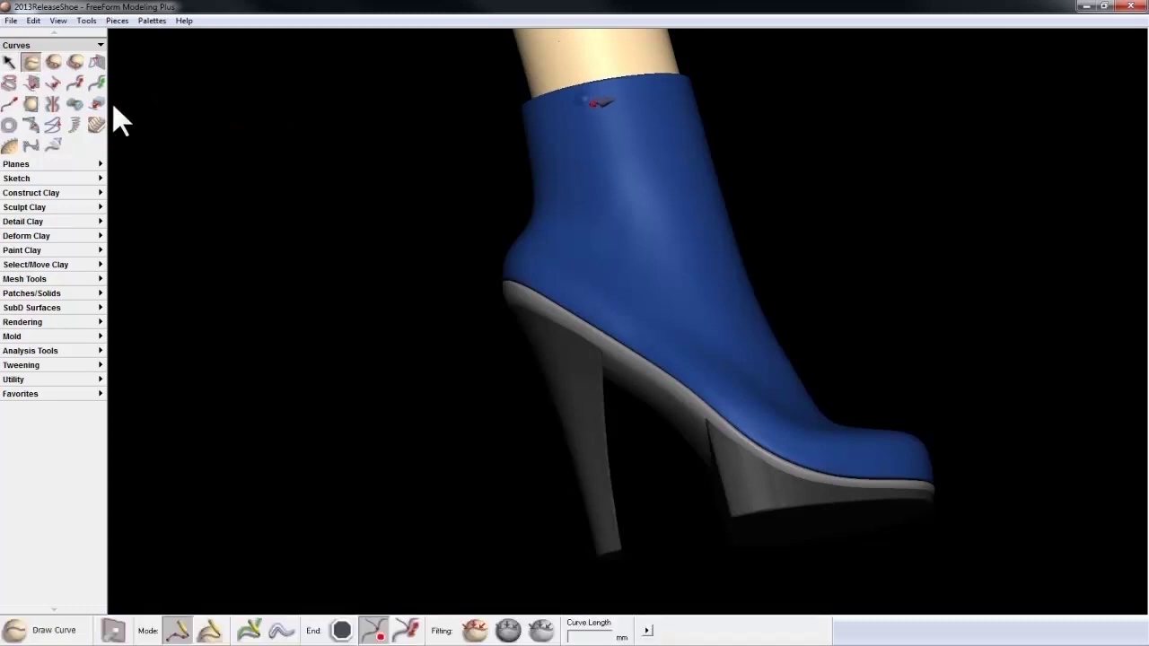
{"action": "mouse_move", "coordinate": [581, 105]}
{"action": "left_mouse_down"}
{"action": "mouse_move", "coordinate": [603, 156]}
{"action": "mouse_move", "coordinate": [759, 301]}
{"action": "mouse_move", "coordinate": [763, 318]}
{"action": "mouse_move", "coordinate": [741, 331]}
{"action": "left_mouse_up"}
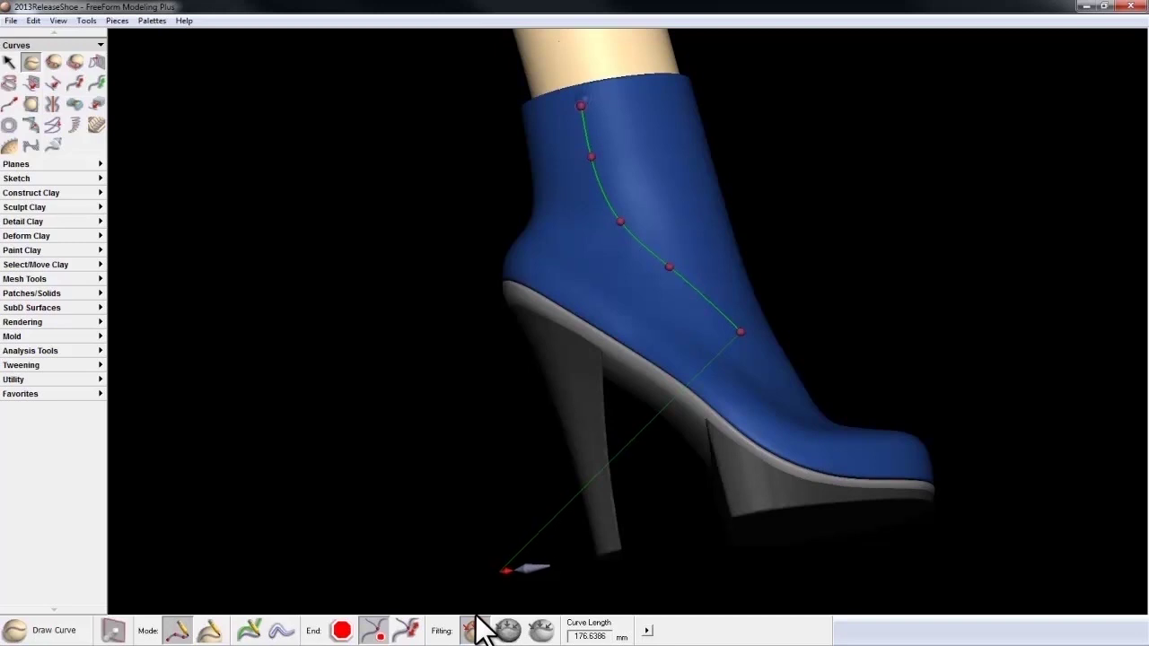
{"action": "left_click", "coordinate": [474, 628]}
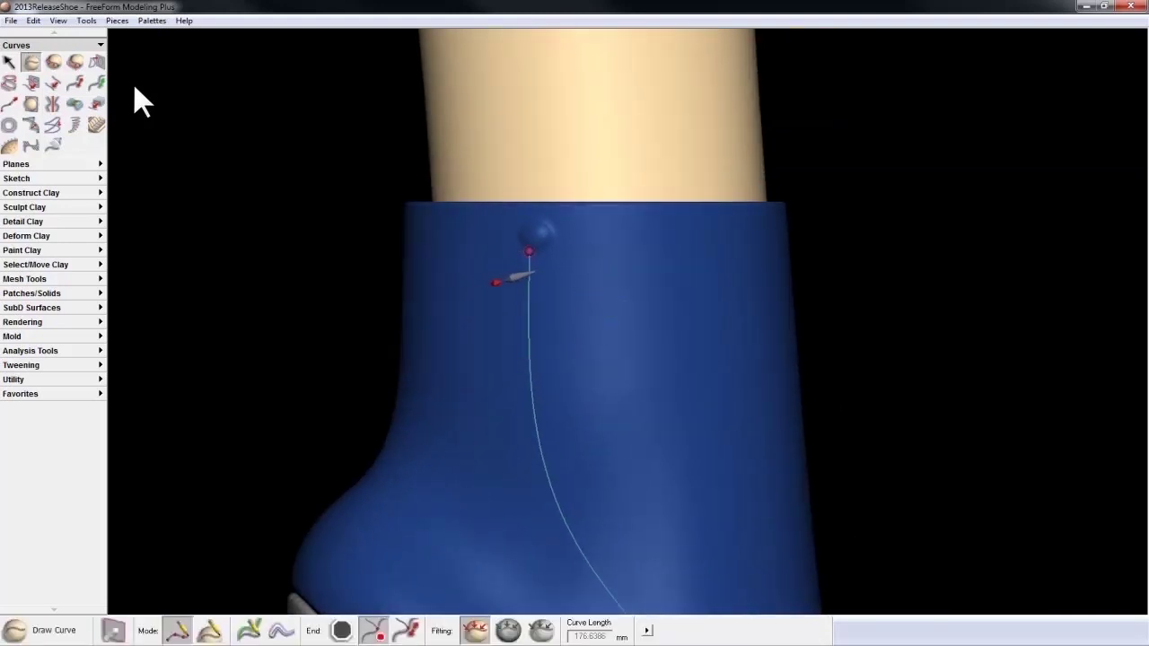
Reshape the guide curve's top and middle points onto the bump, then show the Detail Clay tools
{"action": "left_click", "coordinate": [530, 282]}
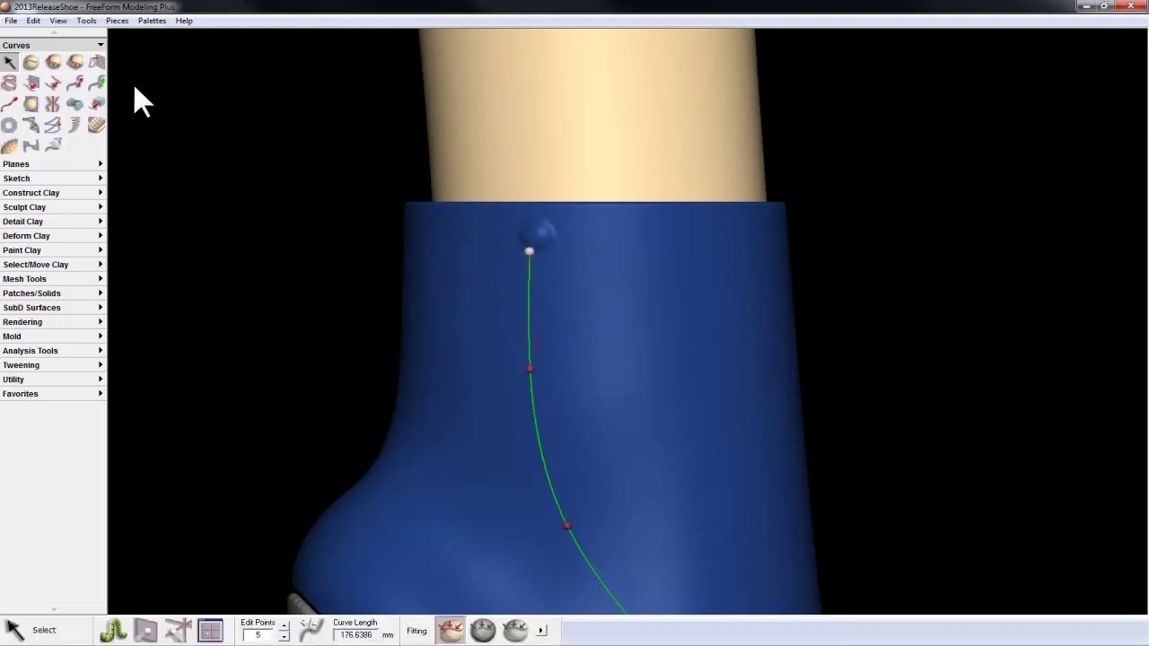
{"action": "left_click_drag", "start_coordinate": [539, 260], "coordinate": [536, 254]}
{"action": "left_click_drag", "start_coordinate": [533, 359], "coordinate": [538, 362]}
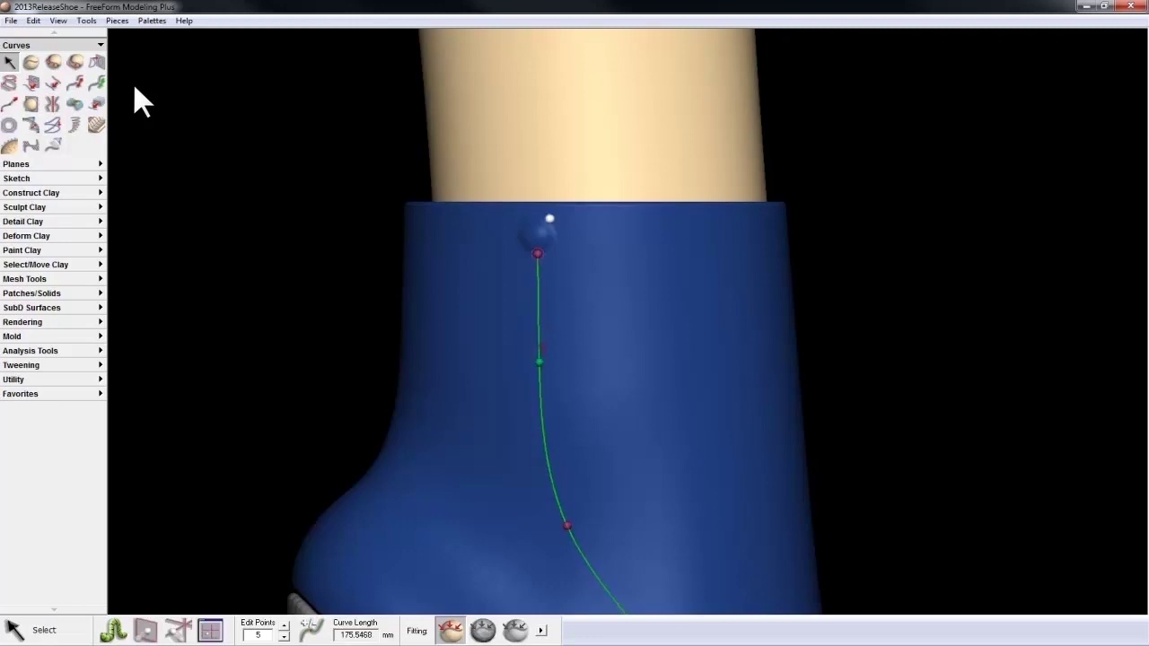
{"action": "left_click_drag", "start_coordinate": [541, 341], "coordinate": [537, 331]}
{"action": "left_click", "coordinate": [70, 46]}
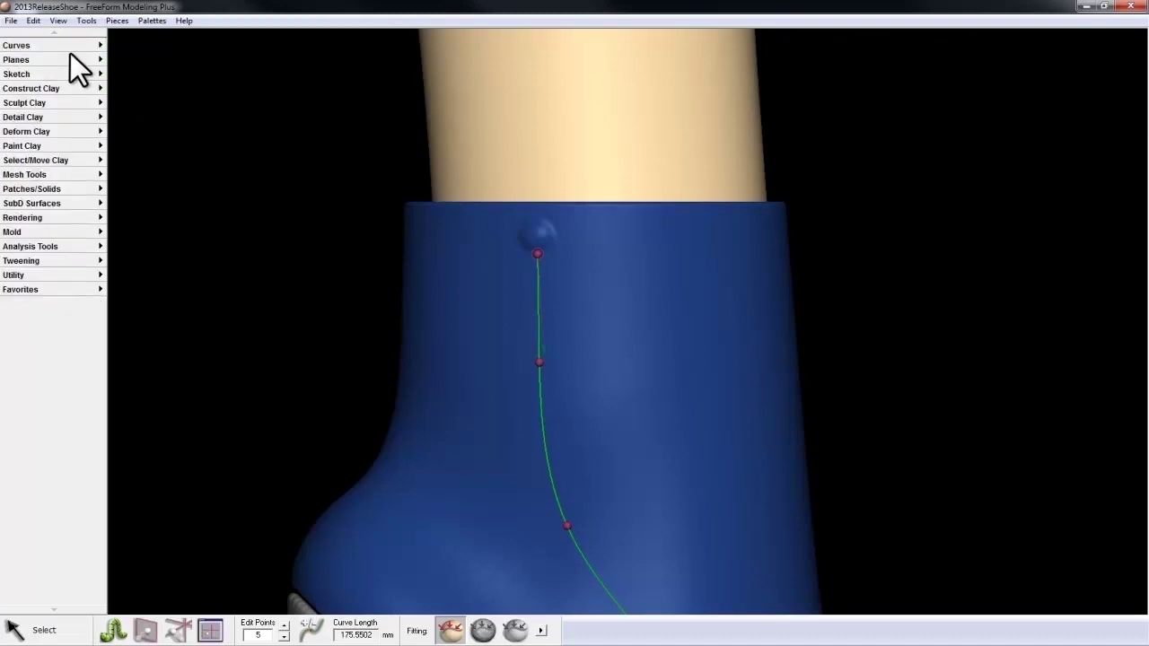
{"action": "left_click", "coordinate": [60, 117]}
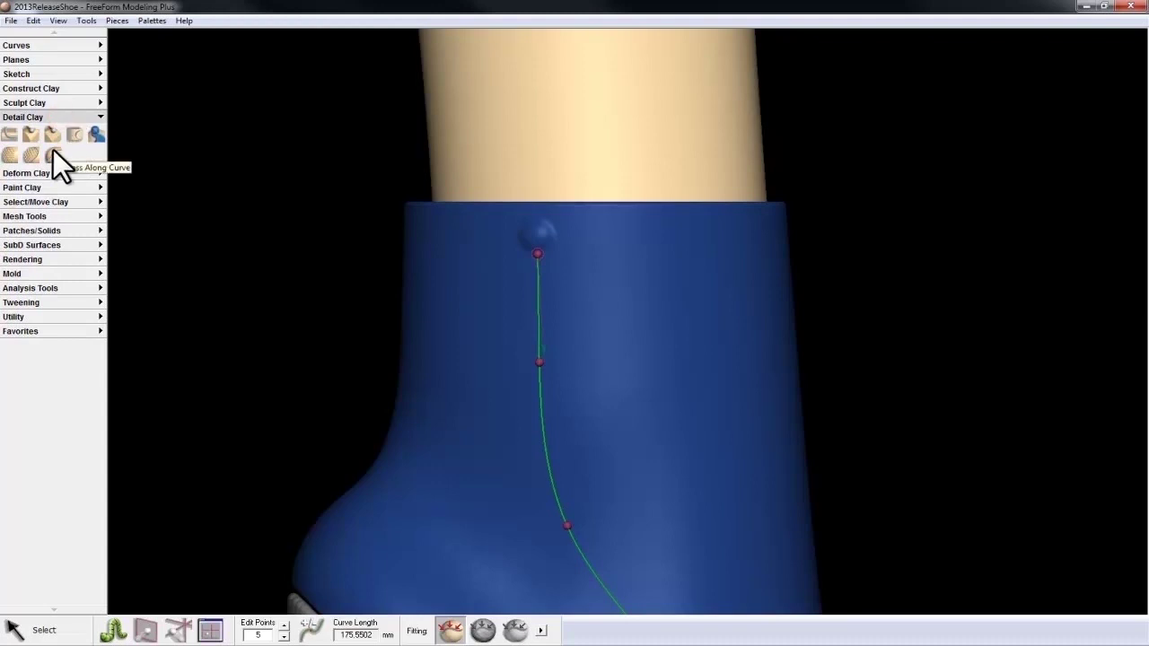
Start Emboss Along Curve using the Desktop Zipper image as the texture
{"action": "left_click", "coordinate": [53, 155]}
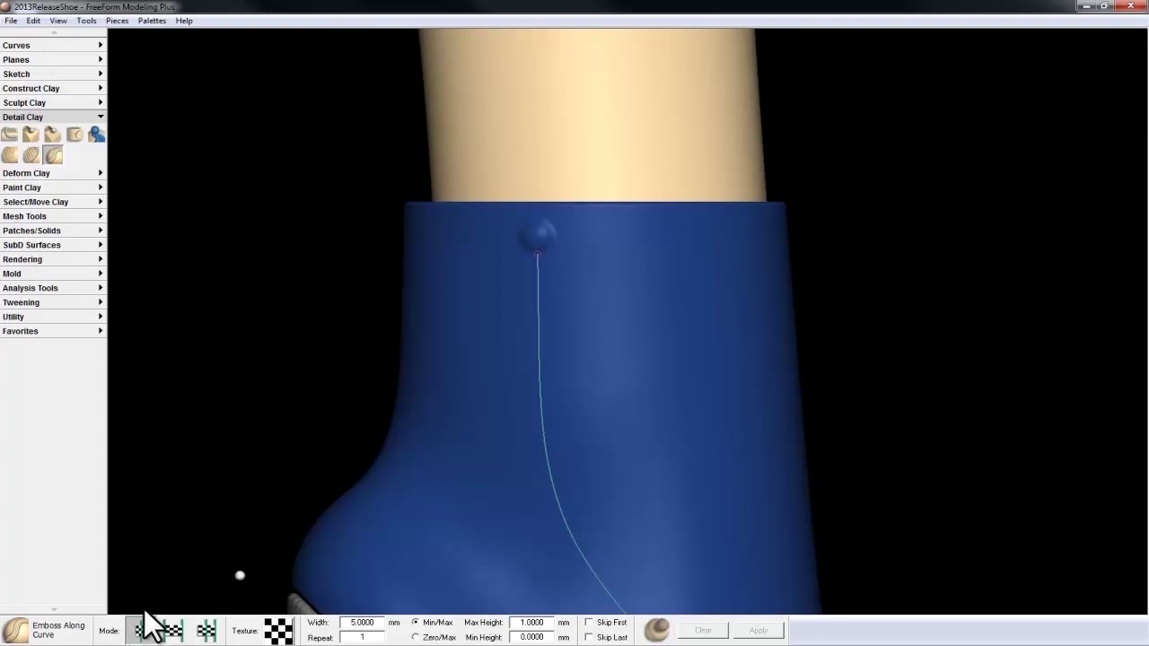
{"action": "left_click", "coordinate": [288, 632]}
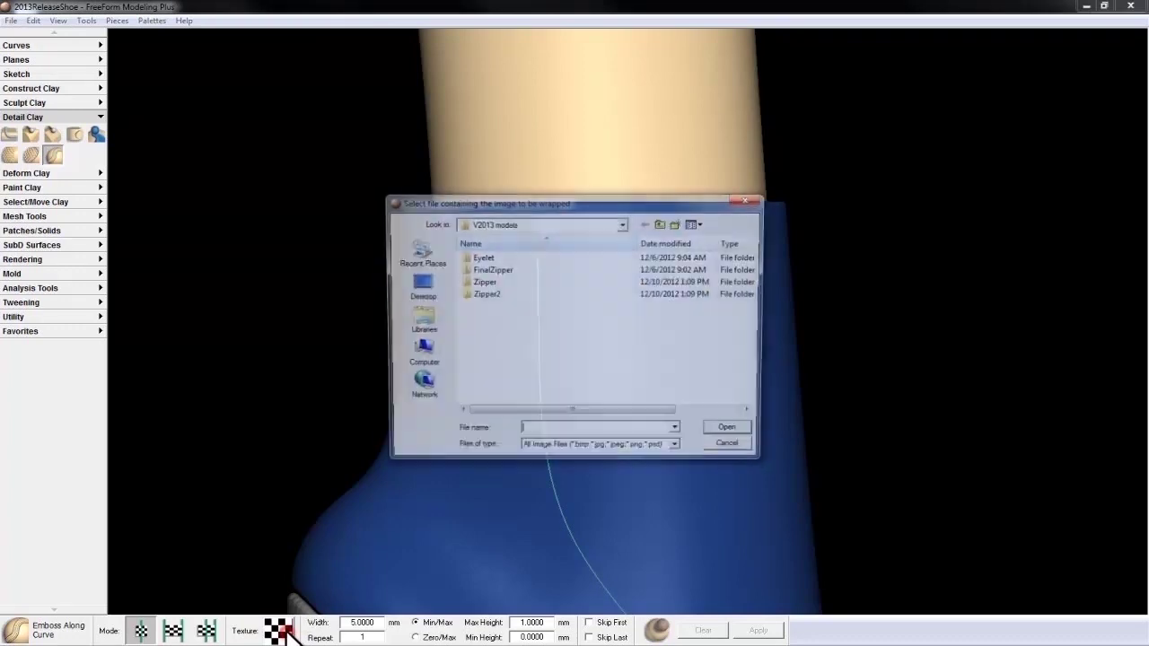
{"action": "left_click", "coordinate": [419, 281]}
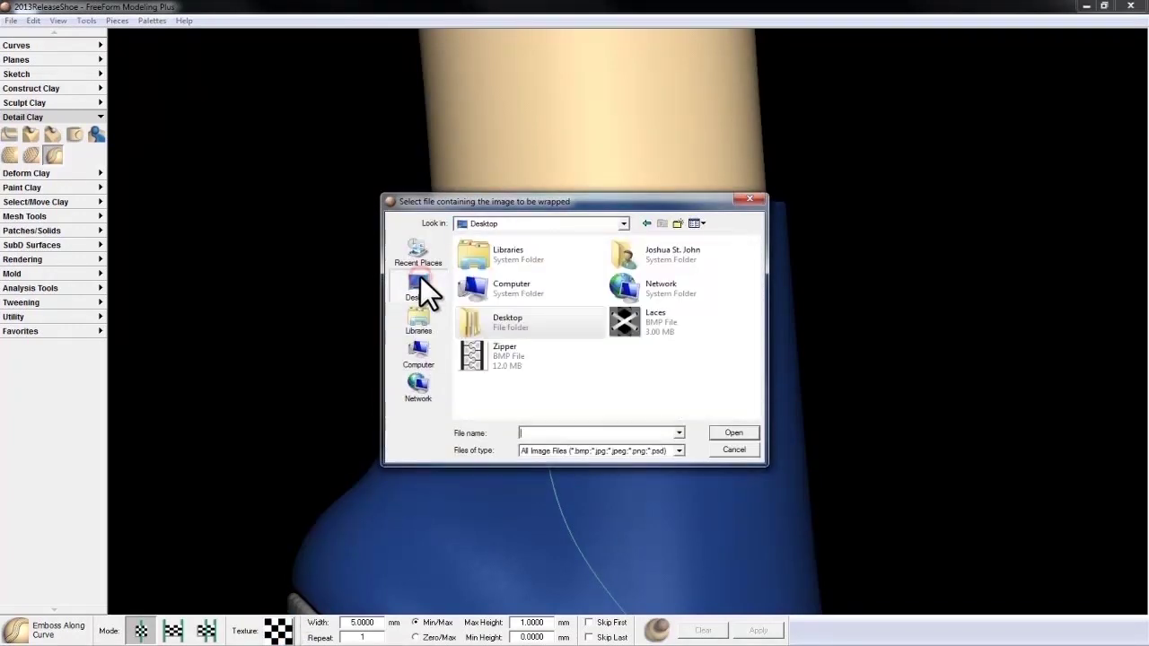
{"action": "double_click", "coordinate": [495, 354]}
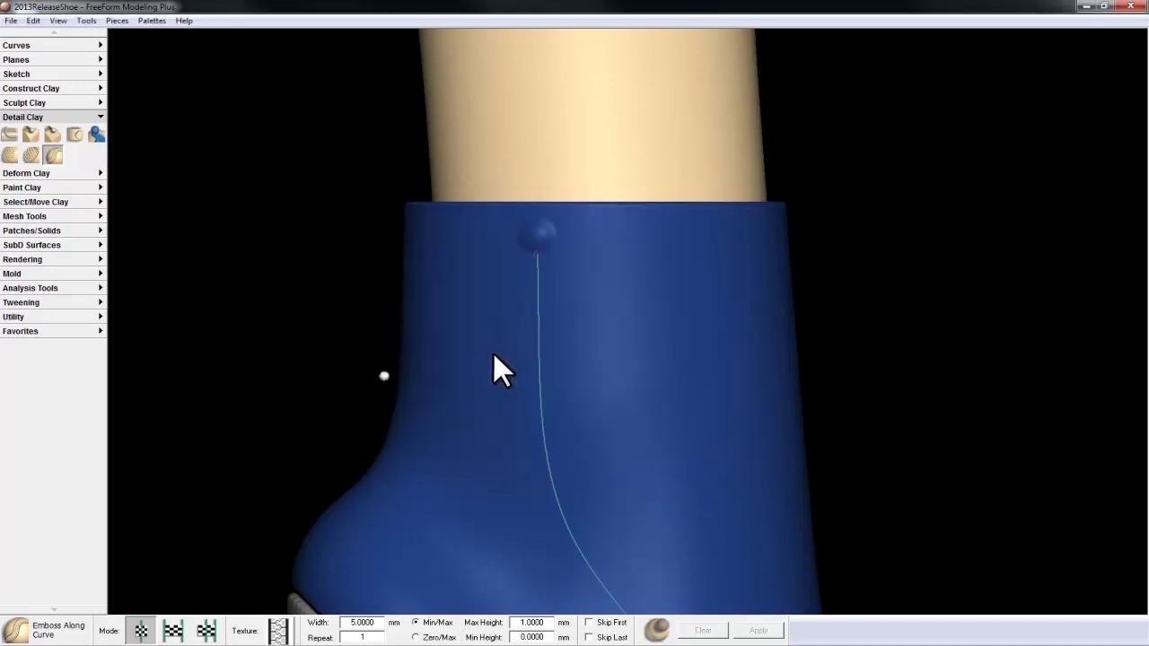
Set the emboss width to 10 and max height to 2, creating it in a new piece
{"action": "left_click_drag", "start_coordinate": [378, 622], "coordinate": [344, 622]}
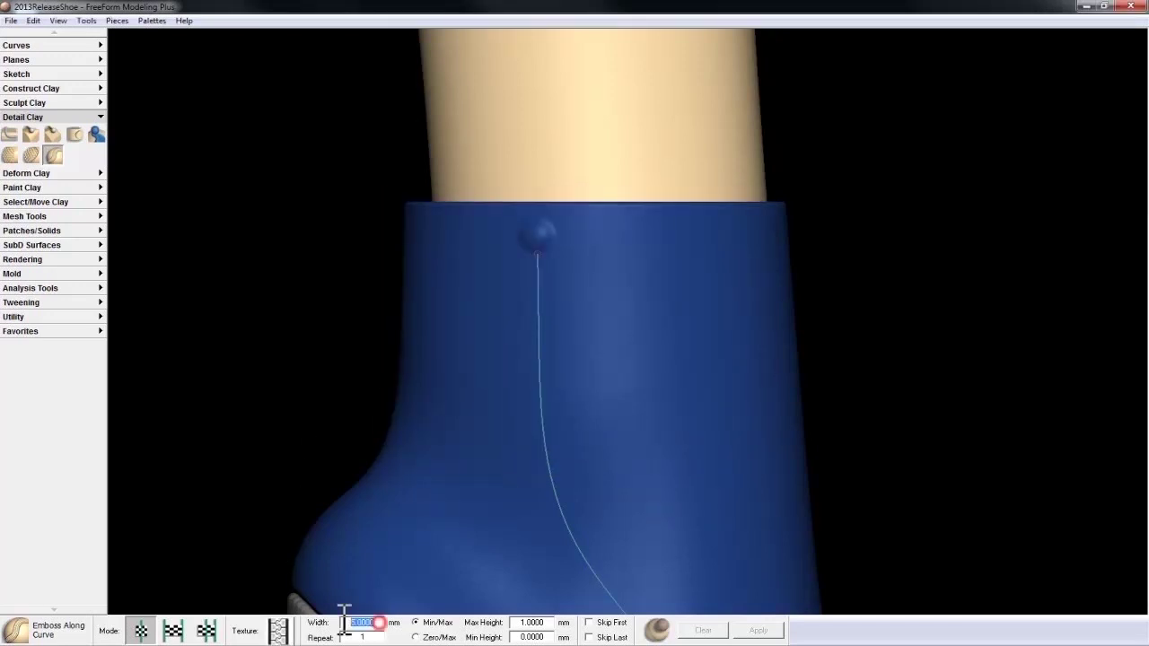
{"action": "type", "text": "10"}
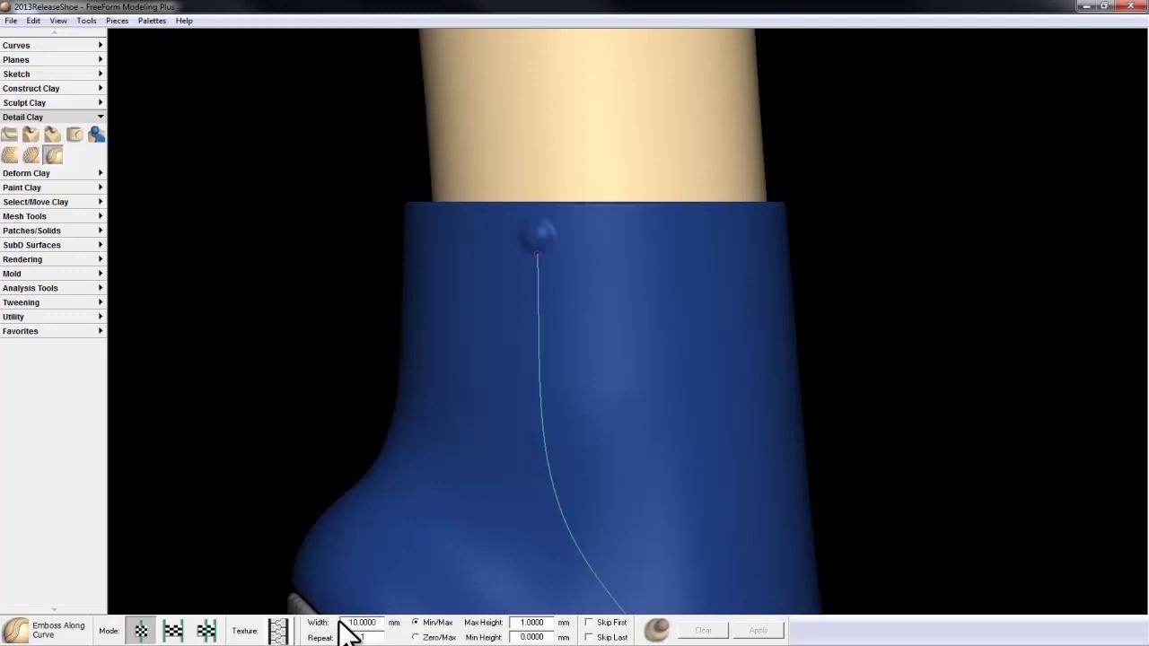
{"action": "key", "text": "Return"}
{"action": "left_click_drag", "start_coordinate": [545, 622], "coordinate": [518, 622]}
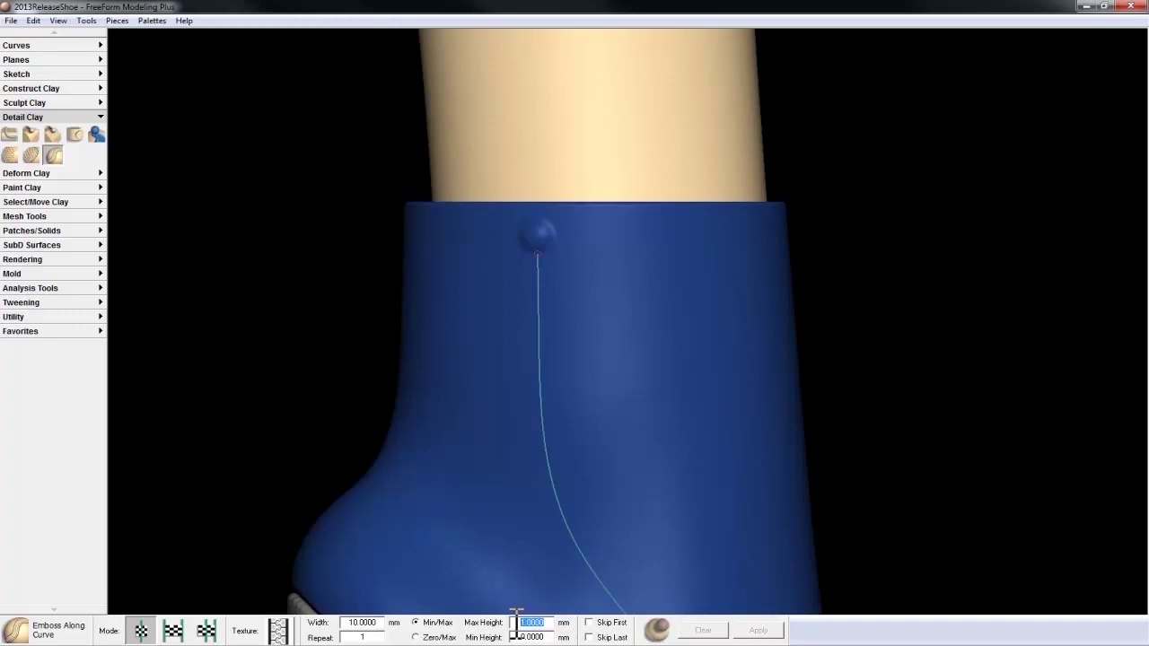
{"action": "type", "text": "2"}
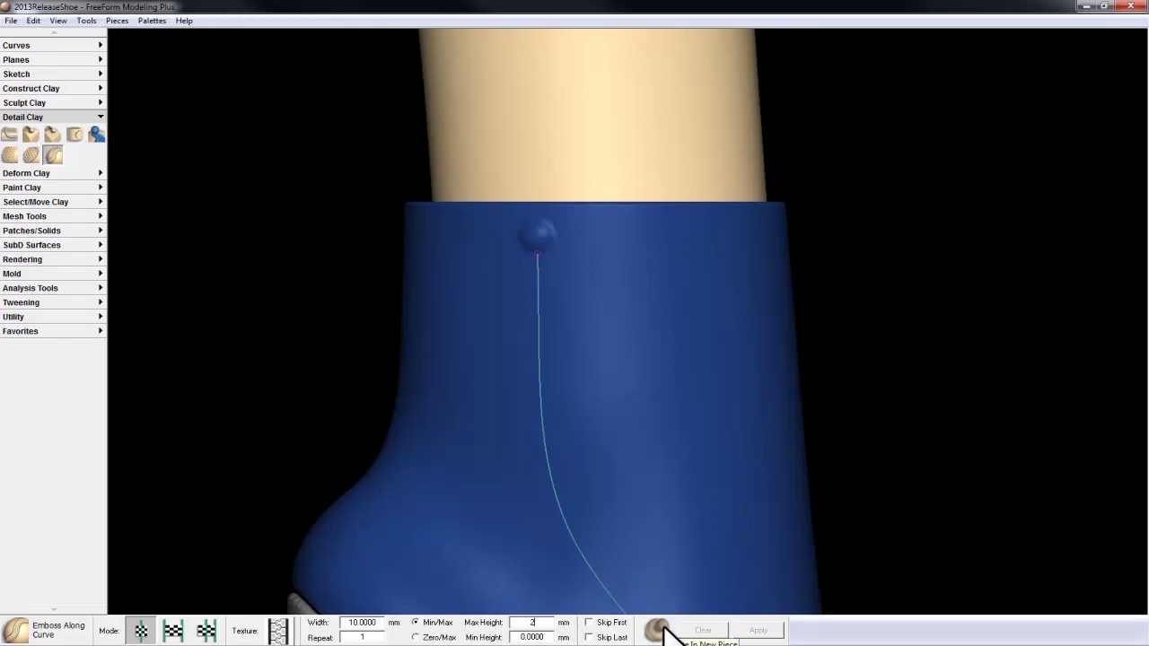
{"action": "left_click", "coordinate": [662, 628]}
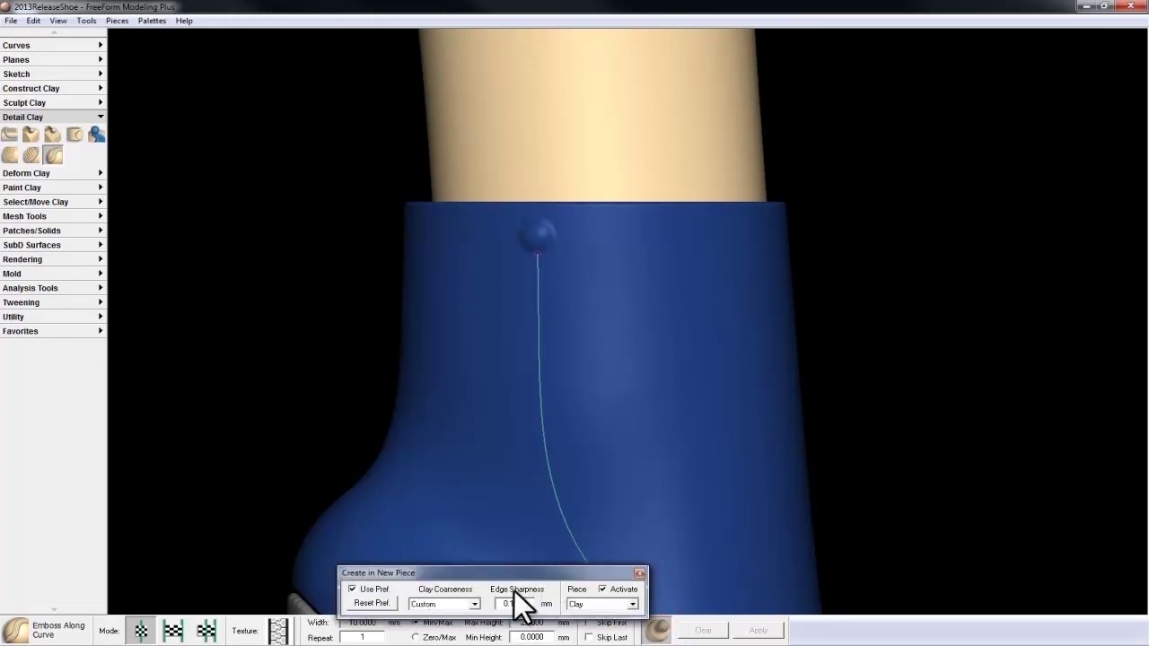
Set edge sharpness to 0.05, preview on the curve, and apply the zipper emboss
{"action": "left_click", "coordinate": [474, 604]}
{"action": "left_click", "coordinate": [473, 606]}
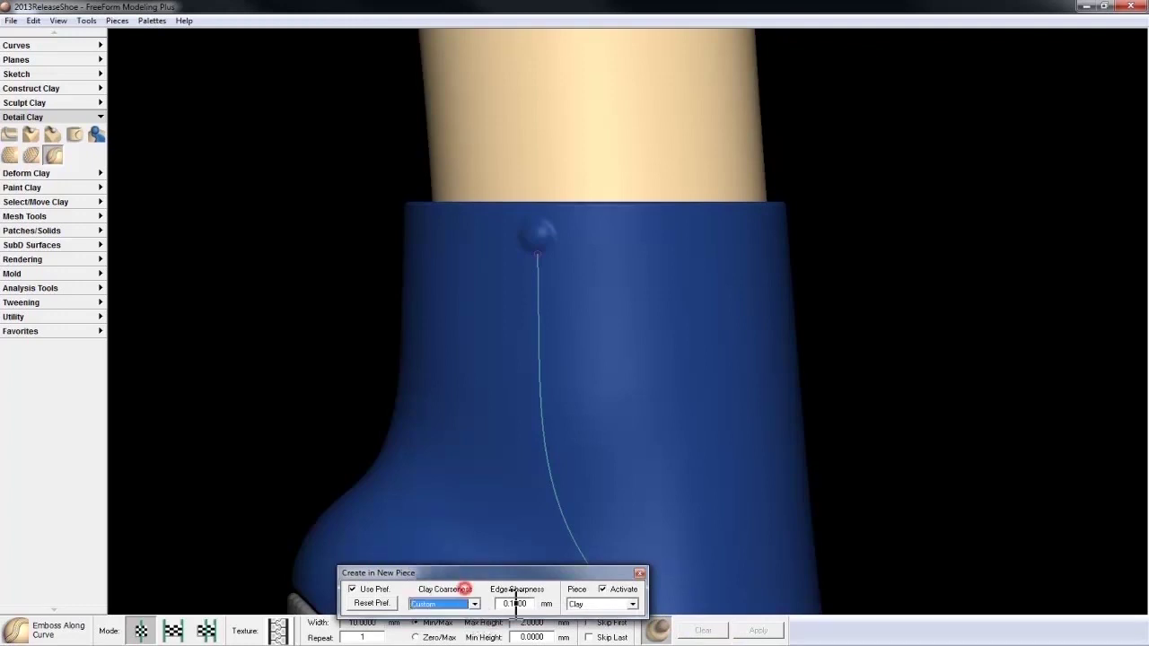
{"action": "left_click_drag", "start_coordinate": [533, 604], "coordinate": [517, 606]}
{"action": "type", "text": "0"}
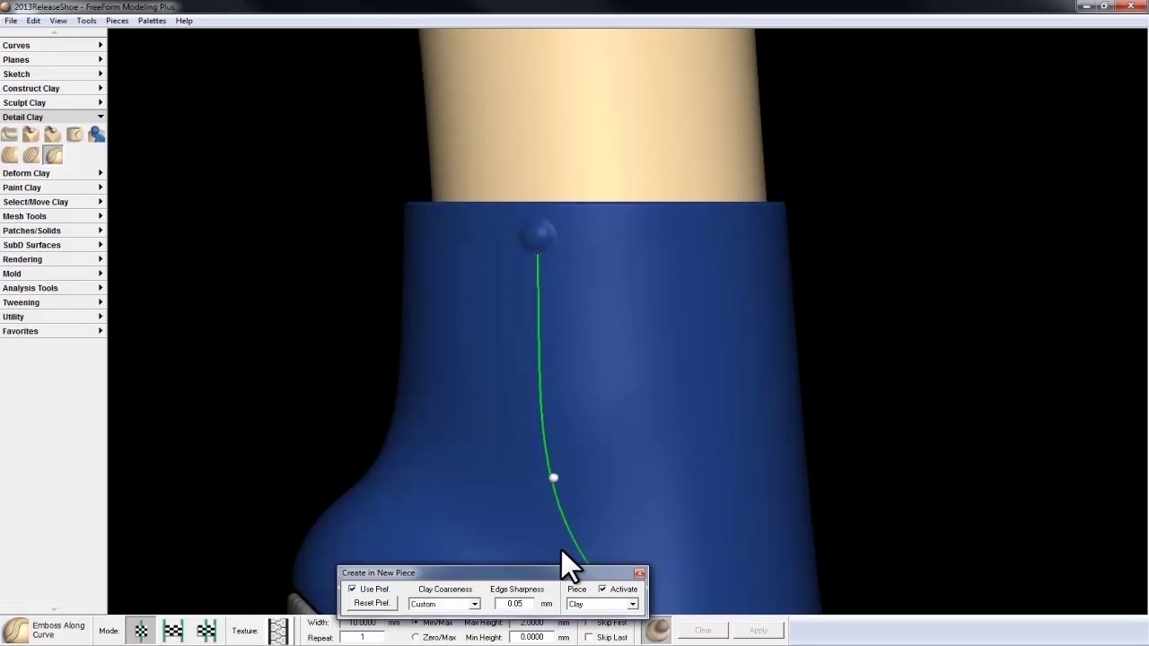
{"action": "left_click", "coordinate": [561, 548]}
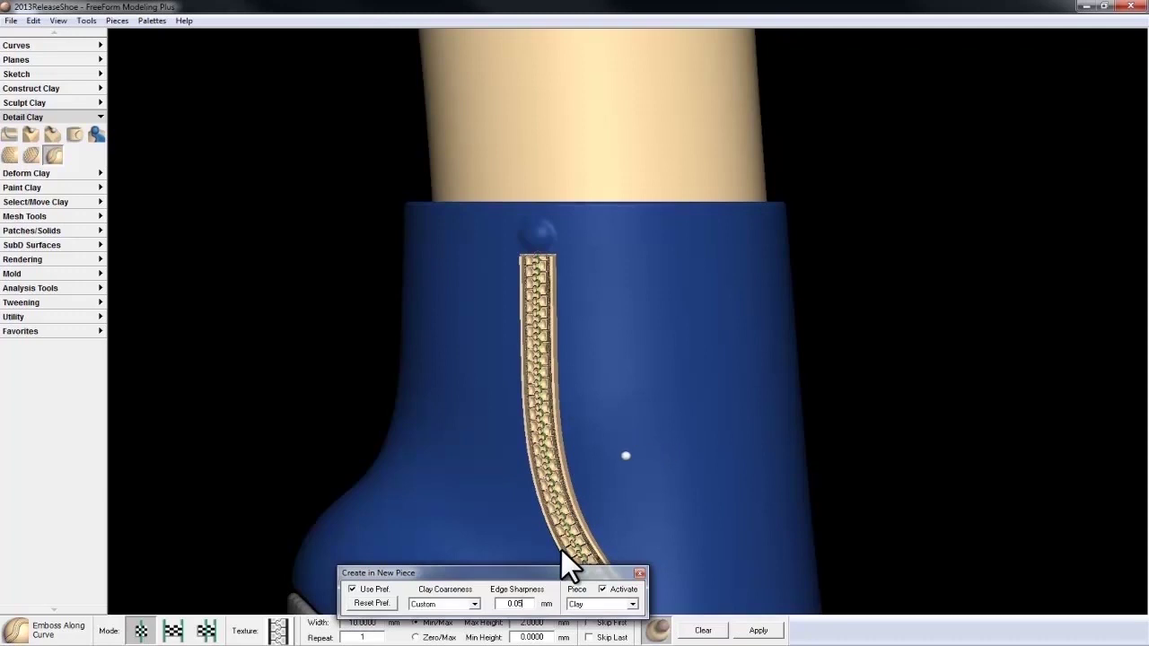
{"action": "key", "text": "Return"}
{"action": "left_click", "coordinate": [757, 630]}
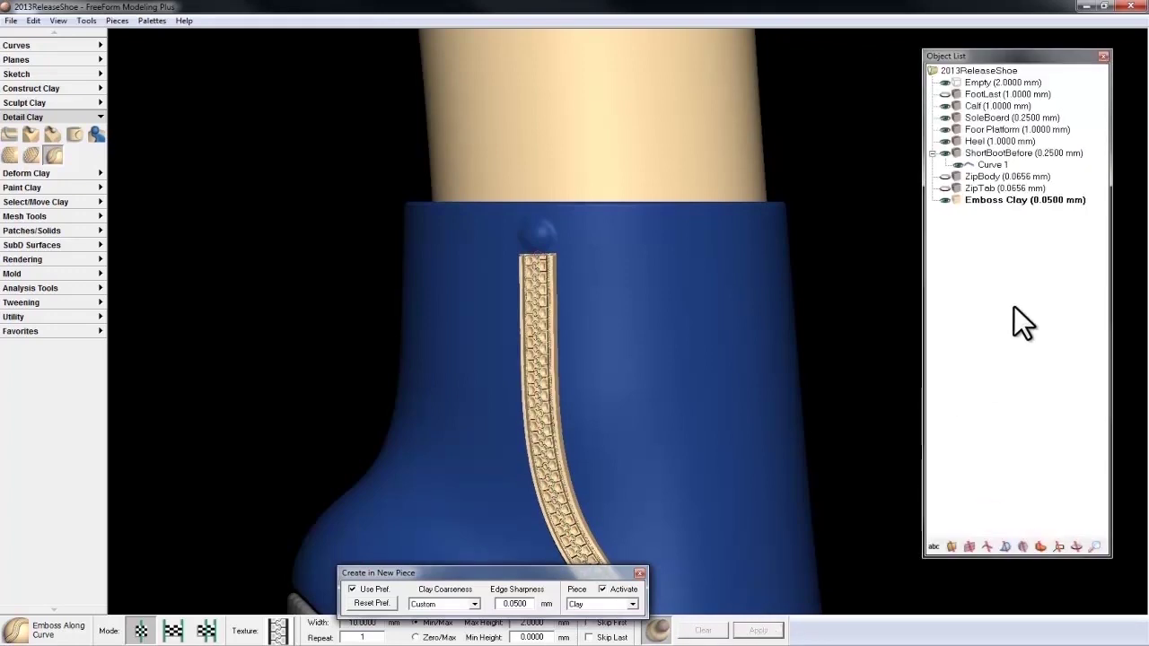
Rename the new emboss piece to 'Zipper'
{"action": "double_click", "coordinate": [1012, 198]}
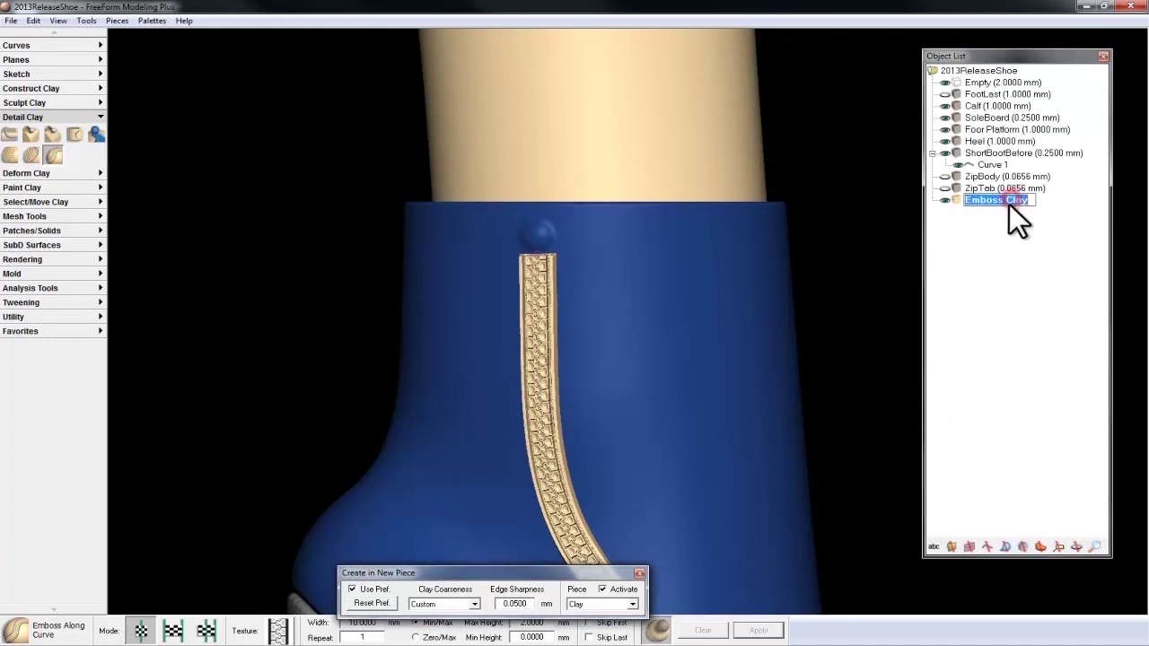
{"action": "type", "text": "Zi"}
{"action": "type", "text": "pper"}
{"action": "key", "text": "Return"}
Paint the Zipper piece the grey custom colour using Paint Clay
{"action": "left_click", "coordinate": [71, 118]}
{"action": "left_click", "coordinate": [53, 146]}
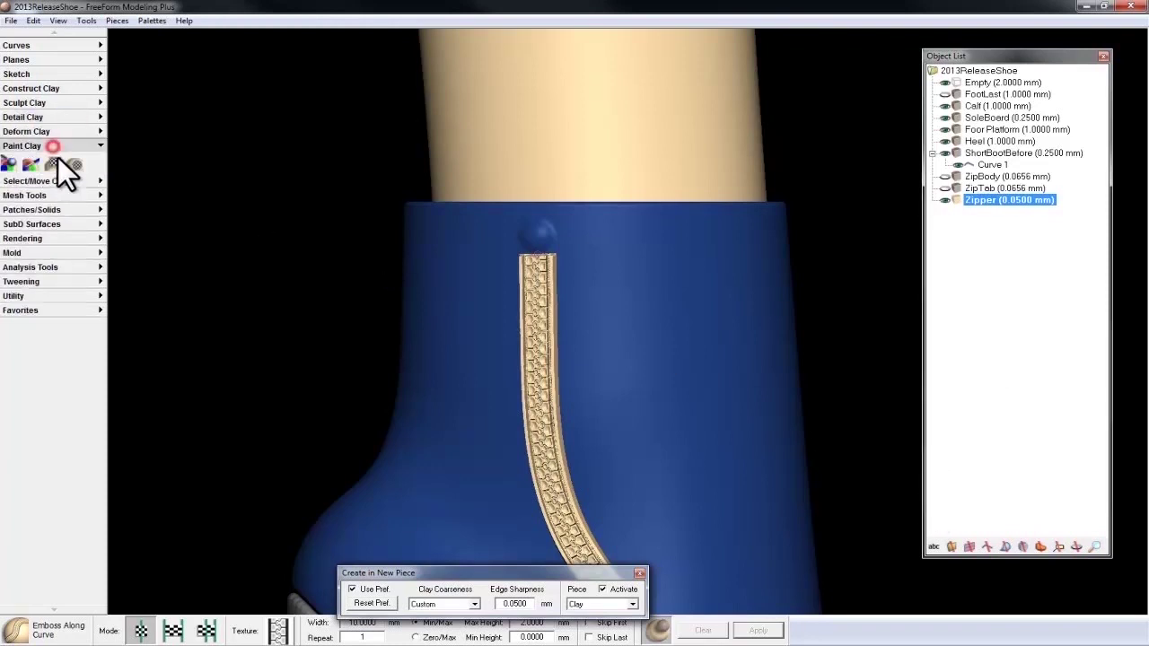
{"action": "left_click", "coordinate": [9, 164]}
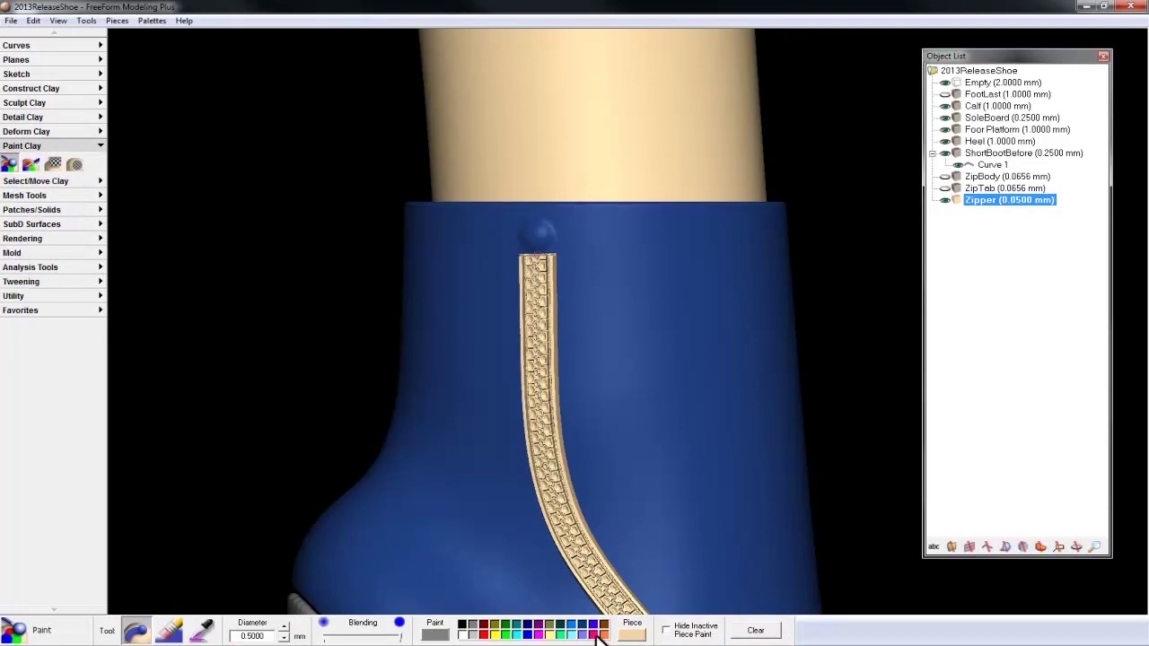
{"action": "left_click", "coordinate": [632, 635]}
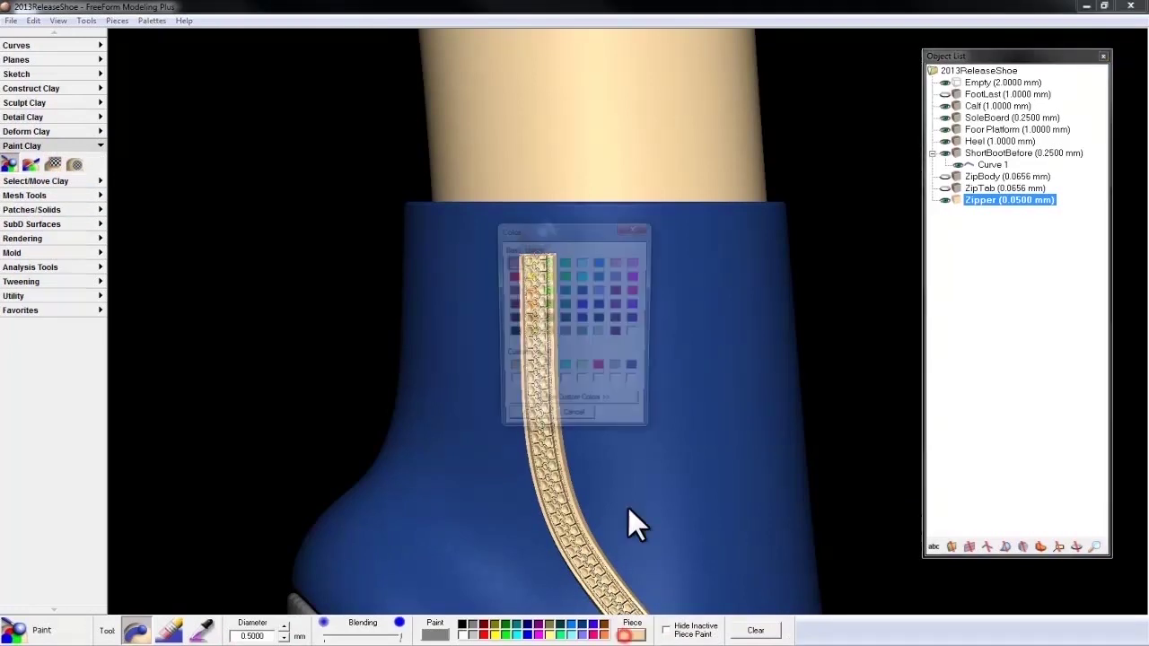
{"action": "left_click", "coordinate": [621, 368]}
{"action": "left_click", "coordinate": [529, 423]}
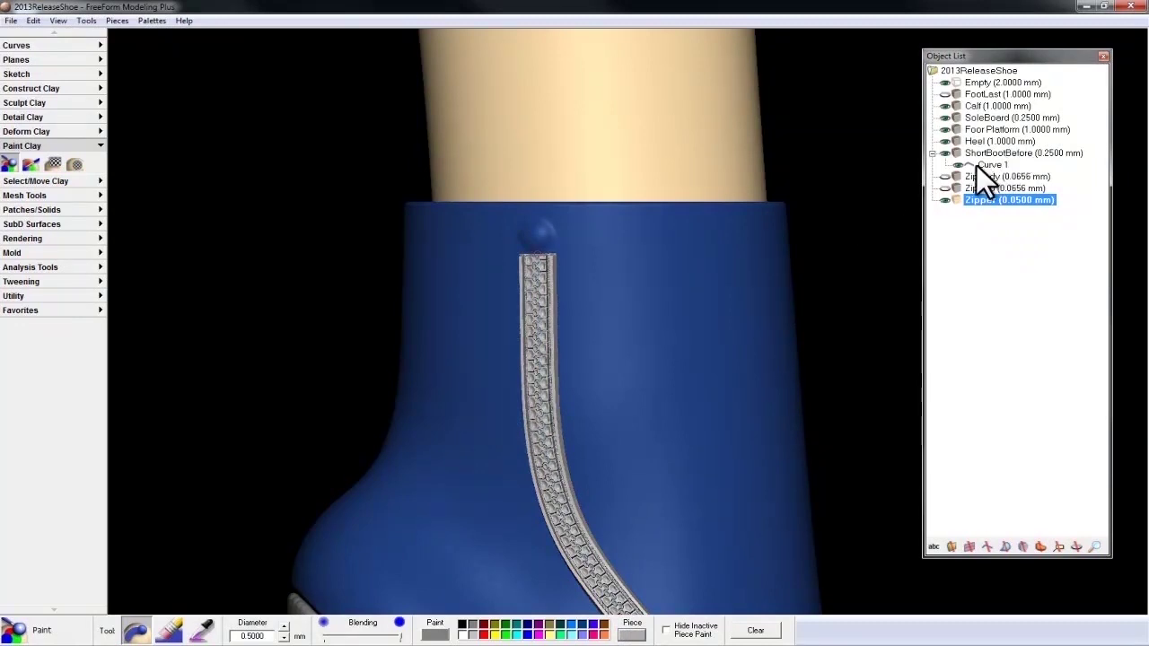
Collapse the boot's curve list, close the piece list and return to selecting
{"action": "left_click", "coordinate": [932, 153]}
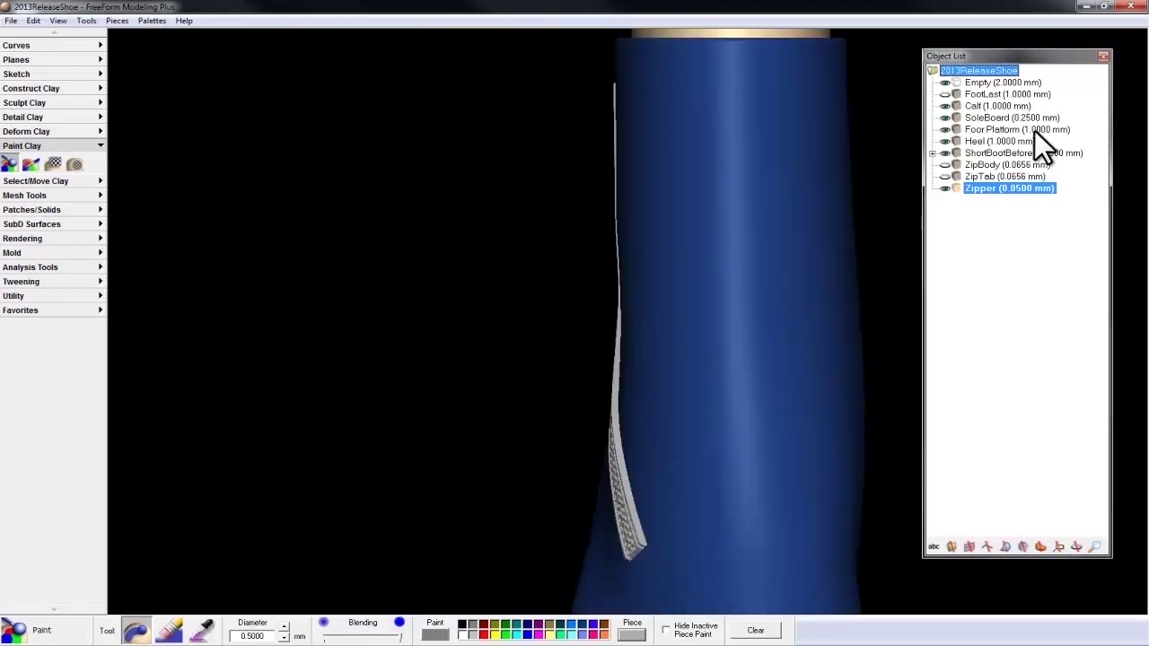
{"action": "left_click", "coordinate": [1103, 56]}
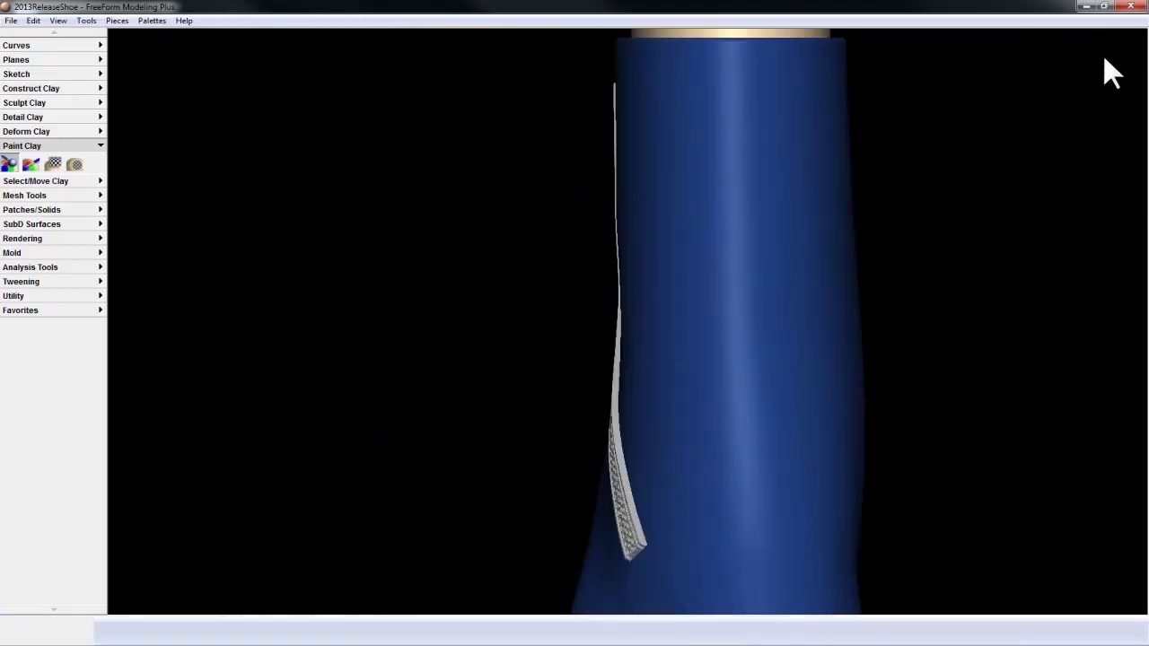
{"action": "left_click", "coordinate": [99, 145]}
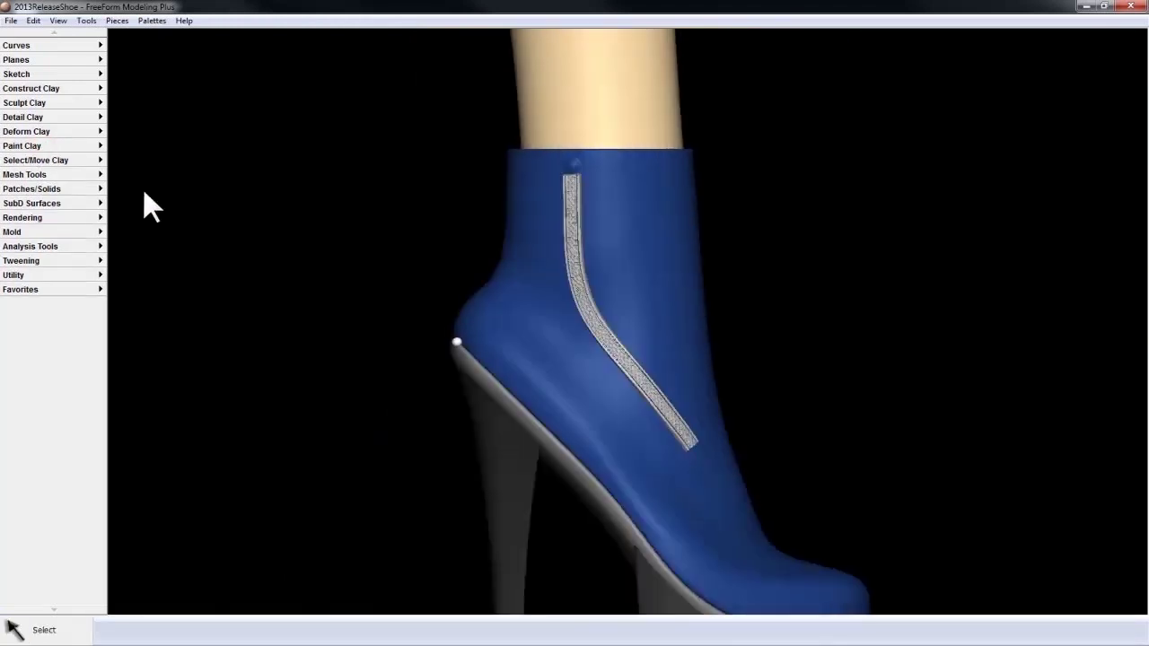
Make the ZipBody and ZipTab pieces visible in the Object List, then close it
{"action": "key", "text": "ctrl+shift+o"}
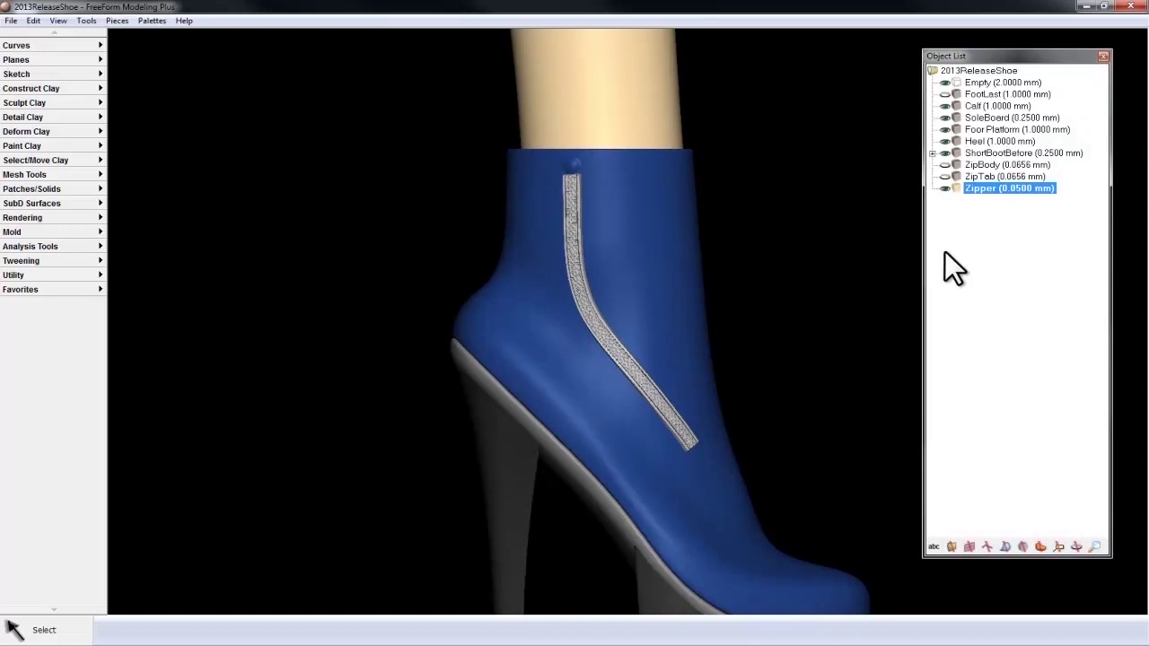
{"action": "left_click", "coordinate": [943, 164]}
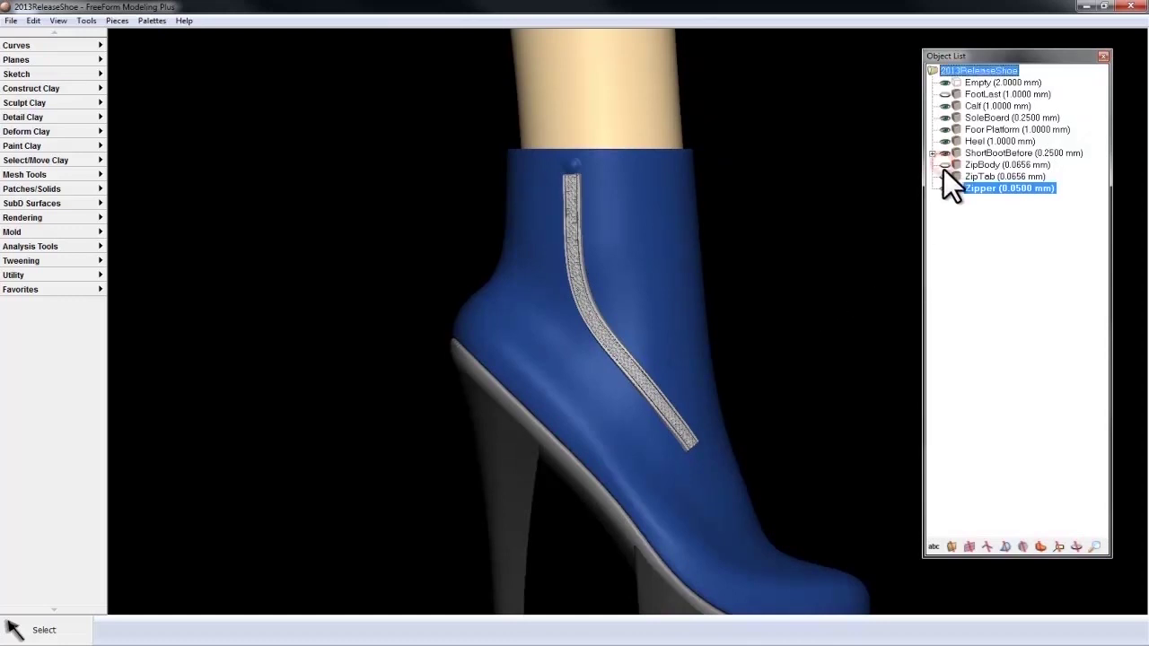
{"action": "left_click", "coordinate": [945, 177]}
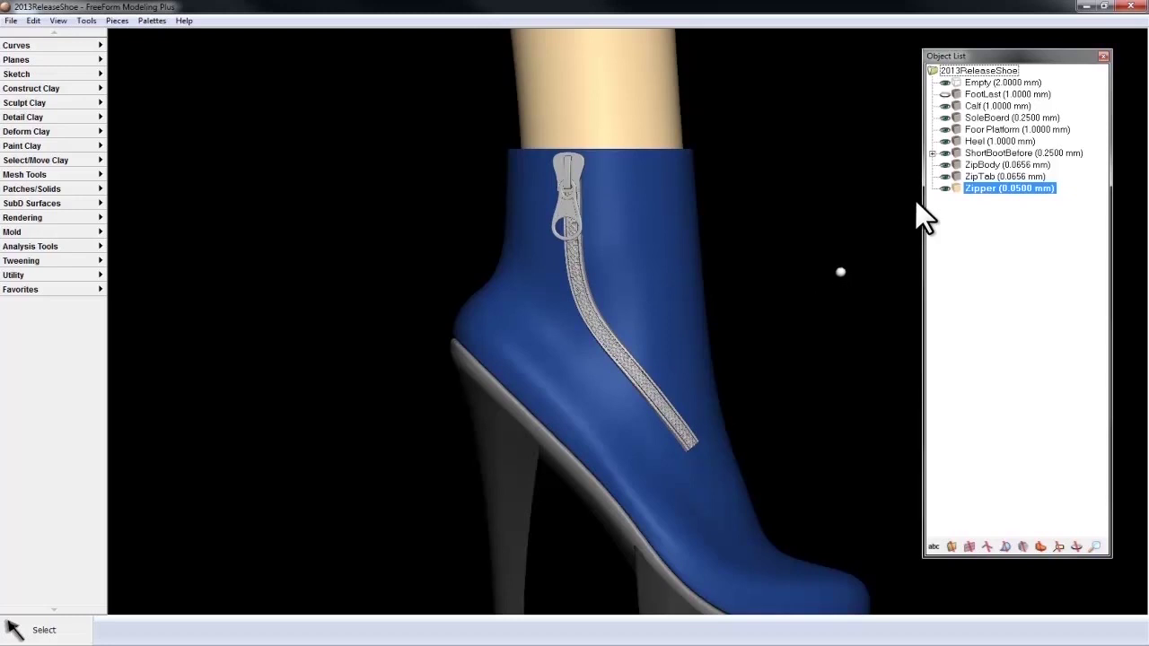
{"action": "key", "text": "Right"}
{"action": "key", "text": "Right"}
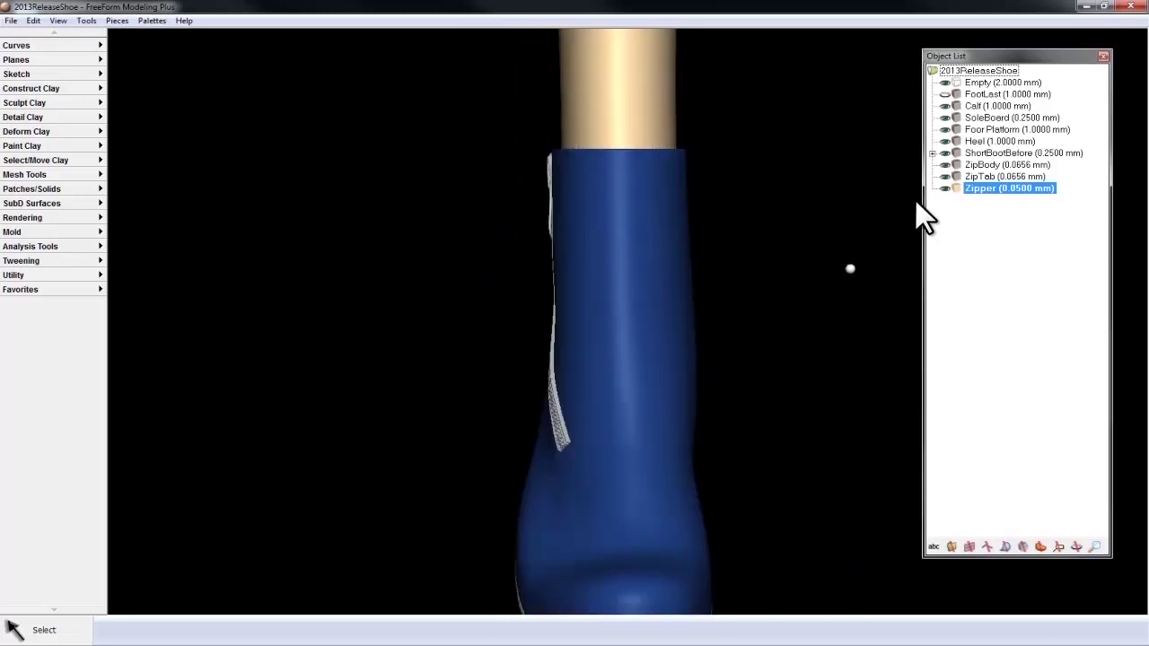
{"action": "left_click", "coordinate": [1103, 55]}
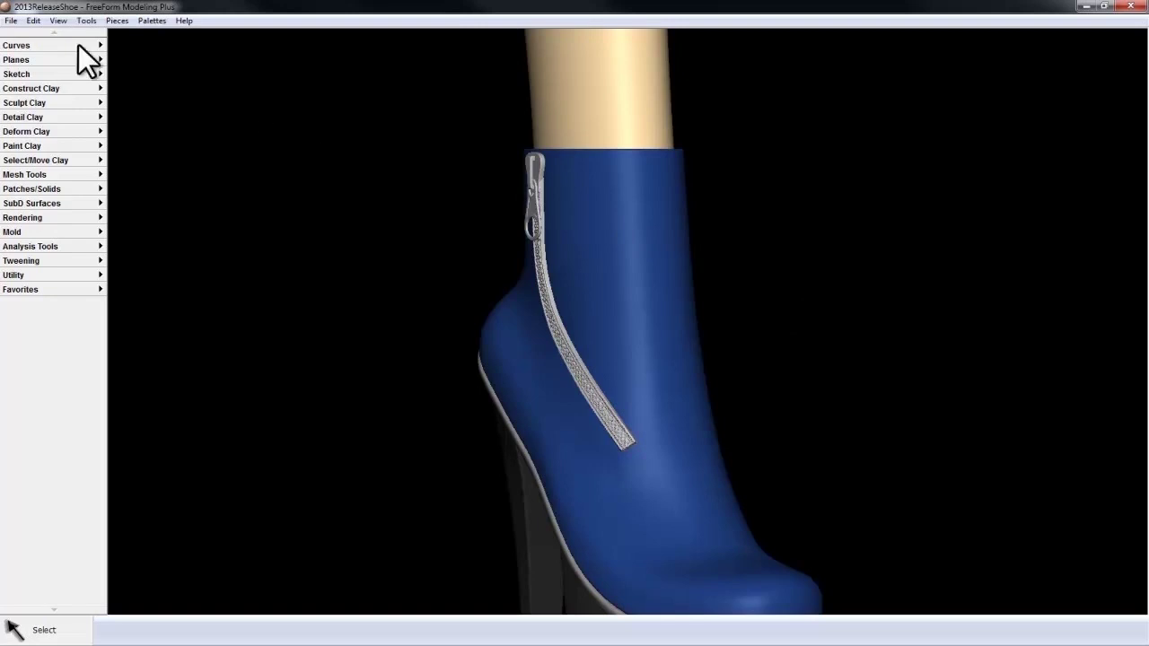
Use Draw Curve from the Curves palette for guide curves down each side of the boot front
{"action": "left_click", "coordinate": [37, 46]}
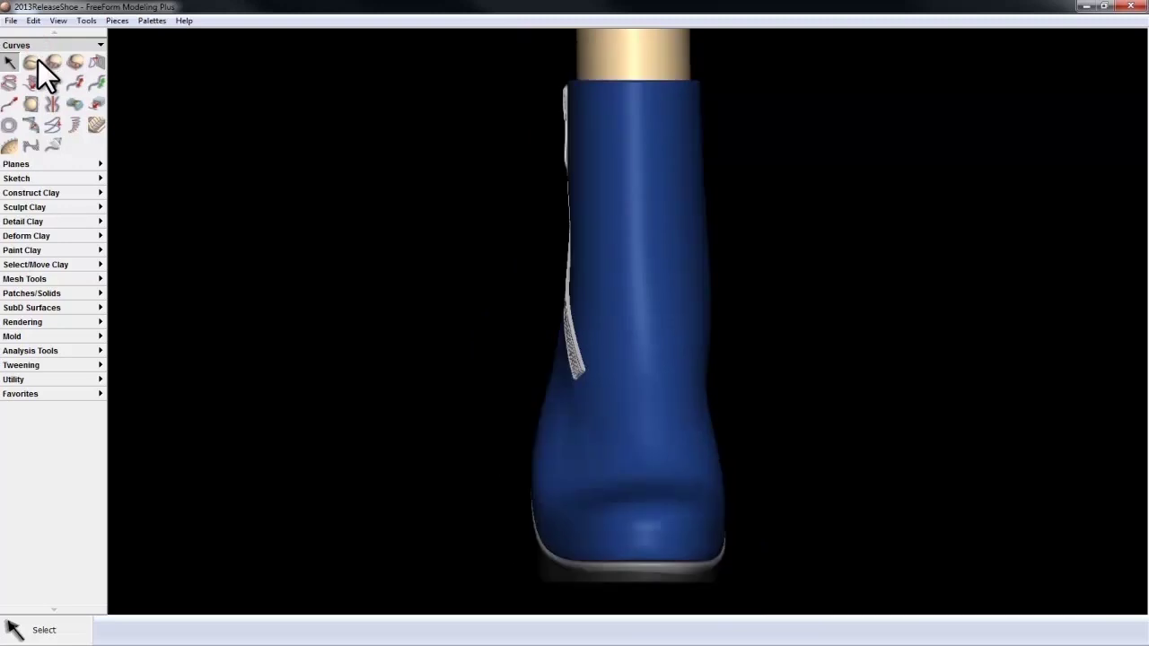
{"action": "left_click", "coordinate": [34, 67]}
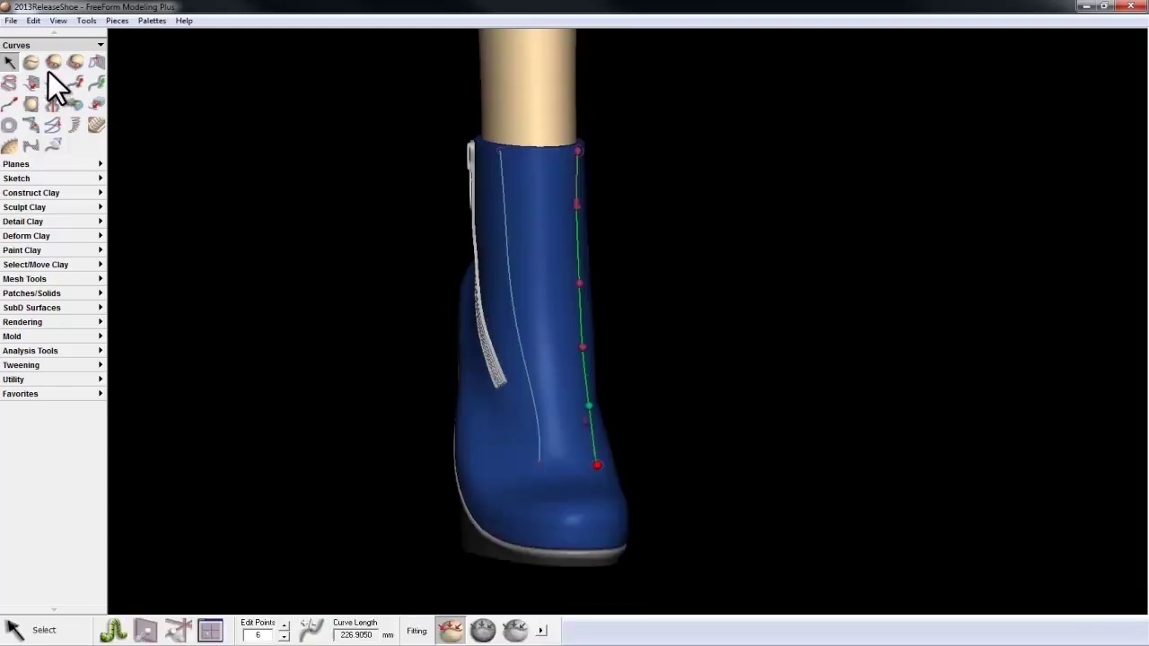
Set up Emboss Along Curve in the second Mode with Laces.bmp as the texture
{"action": "left_click", "coordinate": [50, 43]}
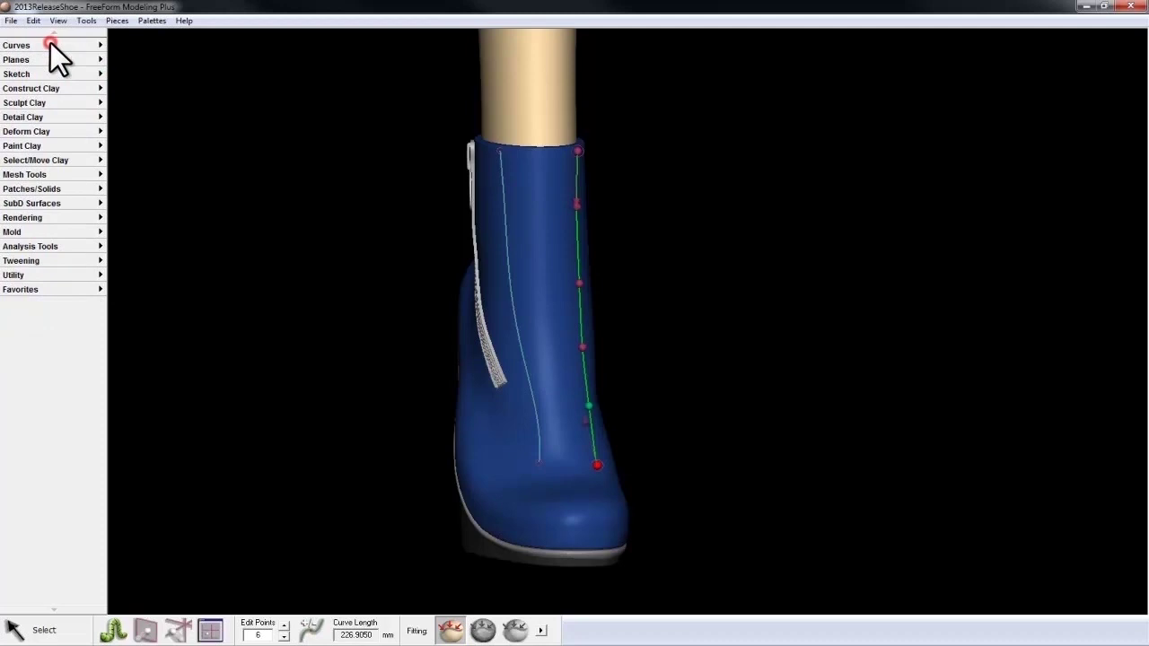
{"action": "left_click", "coordinate": [42, 115]}
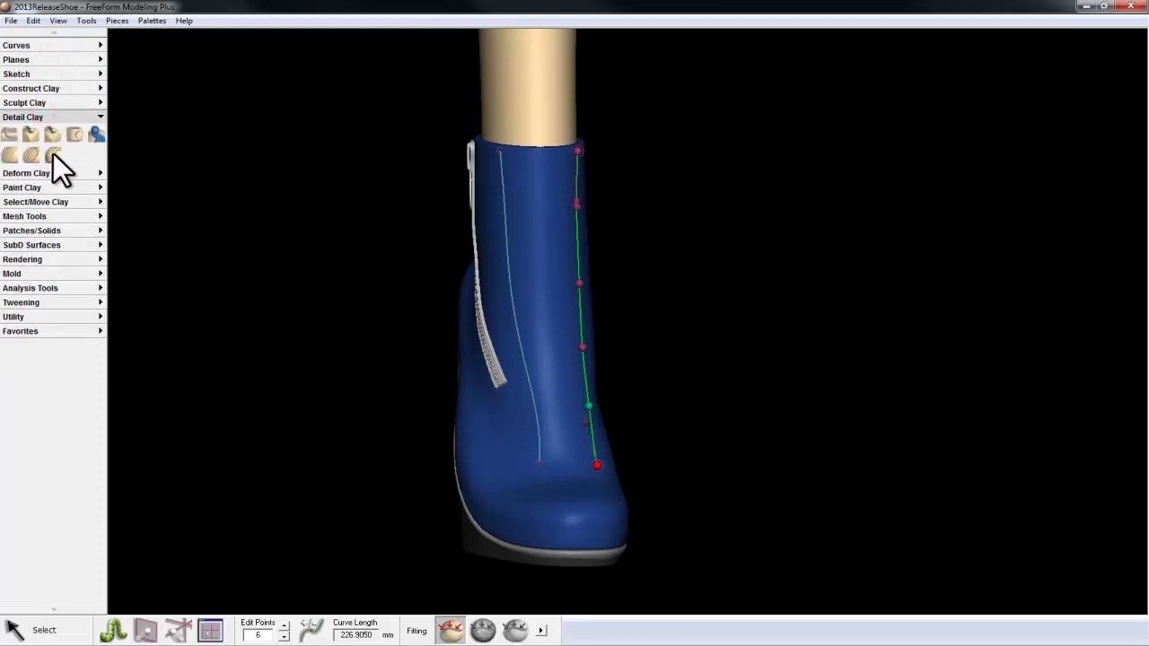
{"action": "left_click", "coordinate": [53, 153]}
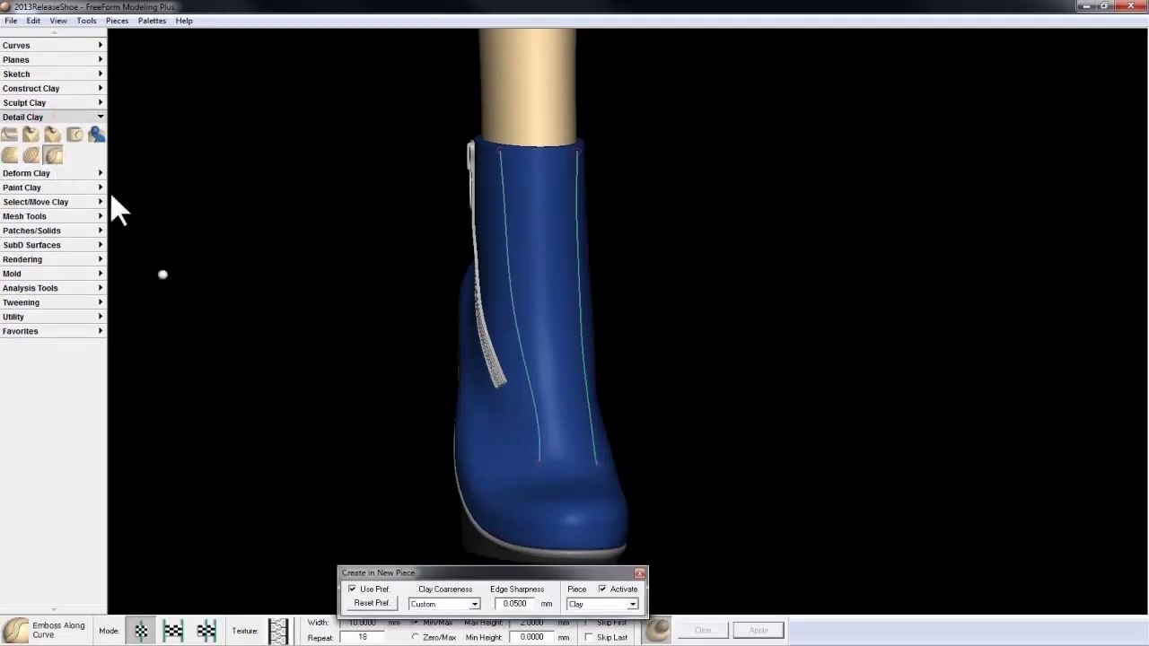
{"action": "left_click", "coordinate": [173, 631]}
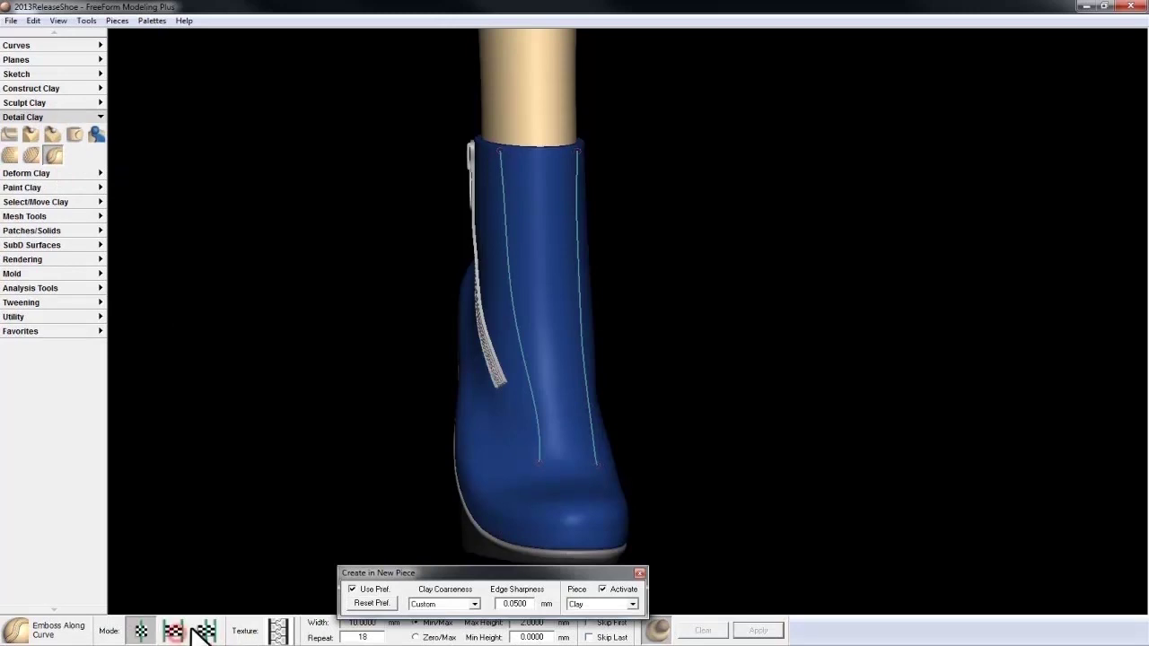
{"action": "left_click", "coordinate": [285, 628]}
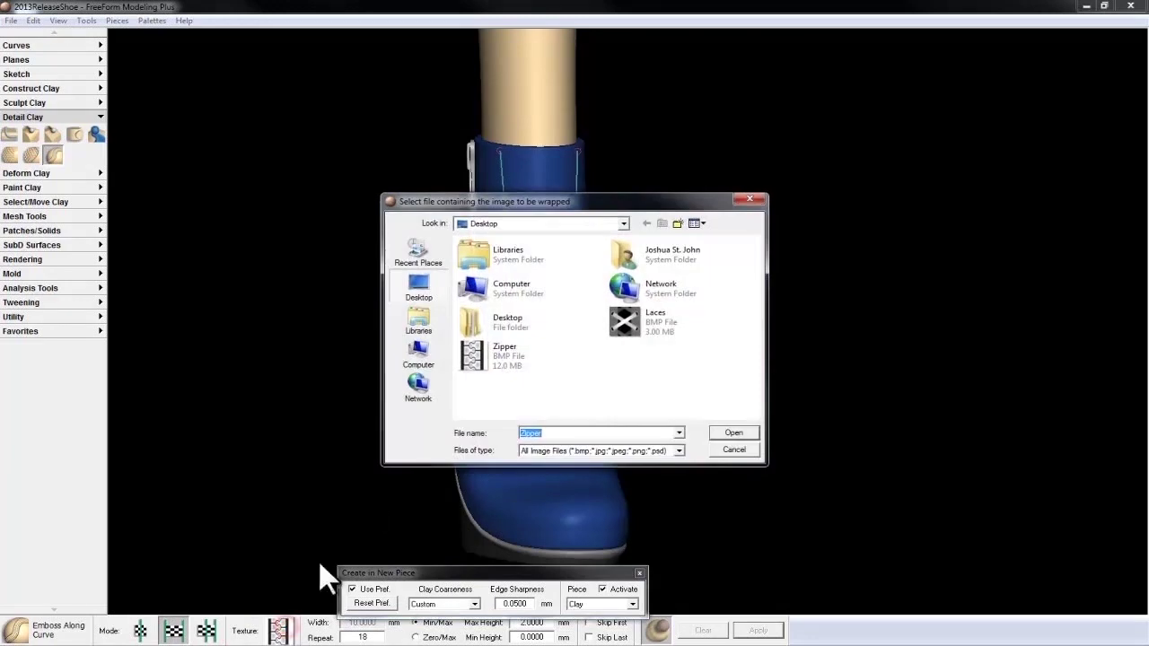
{"action": "double_click", "coordinate": [639, 324]}
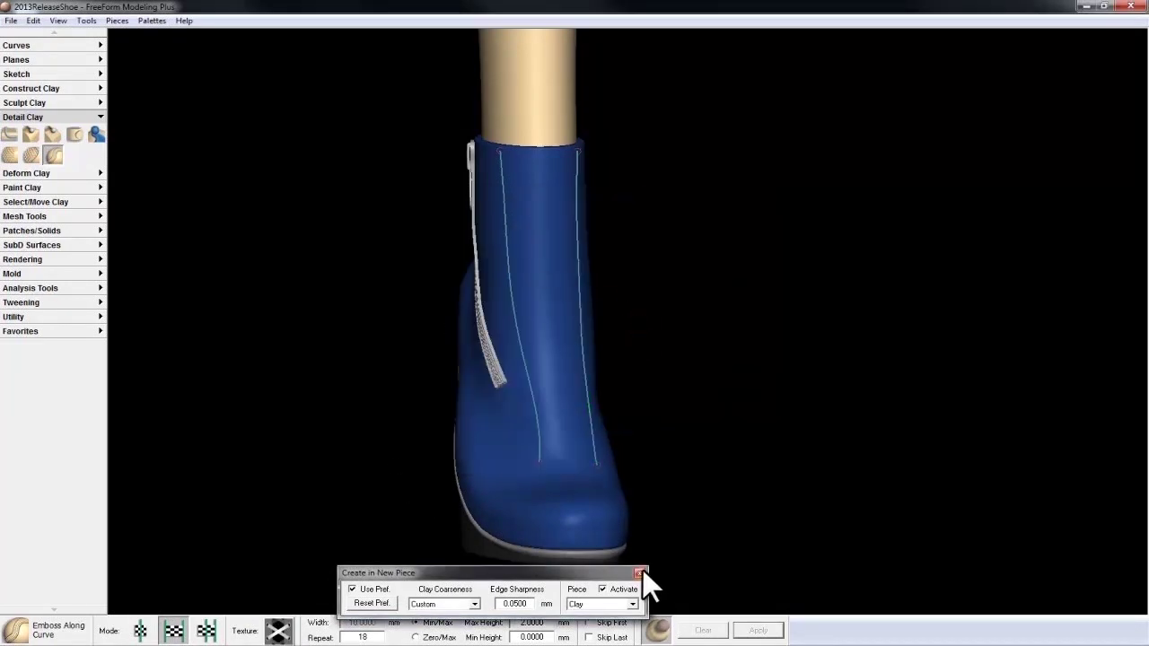
{"action": "left_click", "coordinate": [662, 628]}
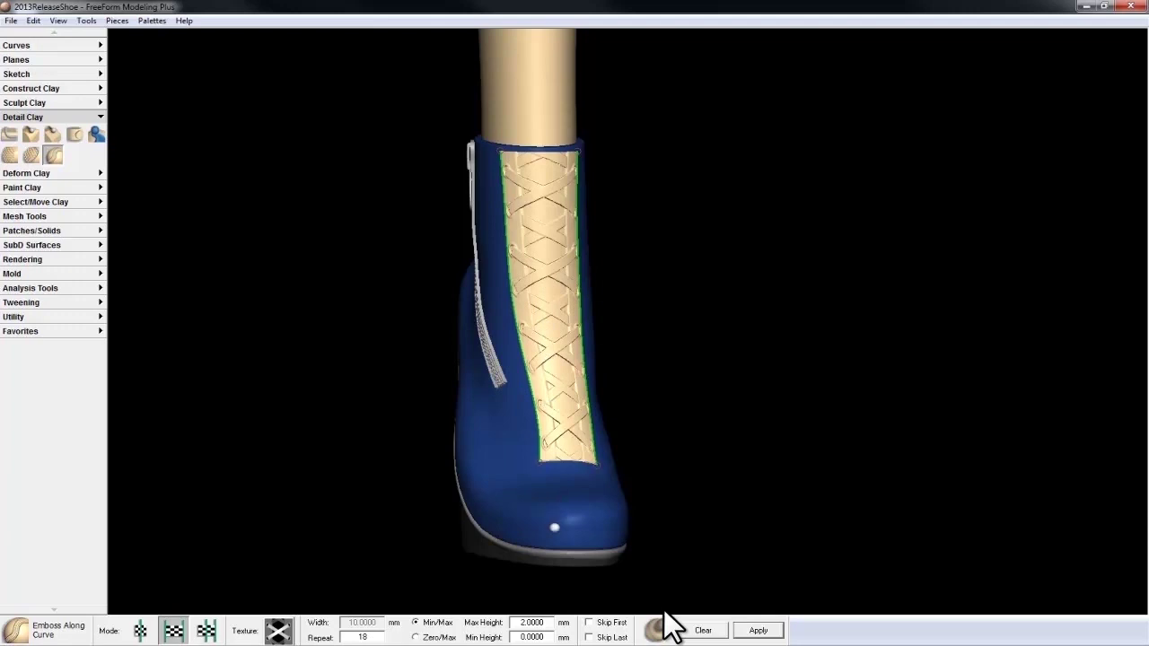
Set the lace emboss maximum height to 4
{"action": "double_click", "coordinate": [546, 622]}
{"action": "type", "text": "4"}
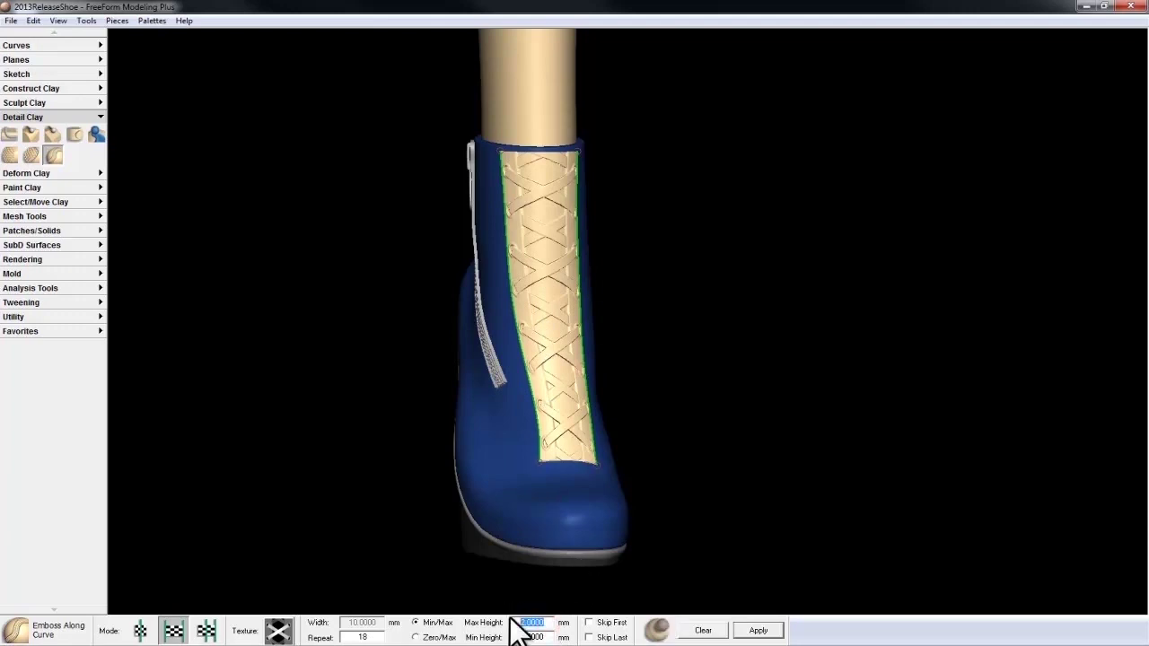
{"action": "key", "text": "Return"}
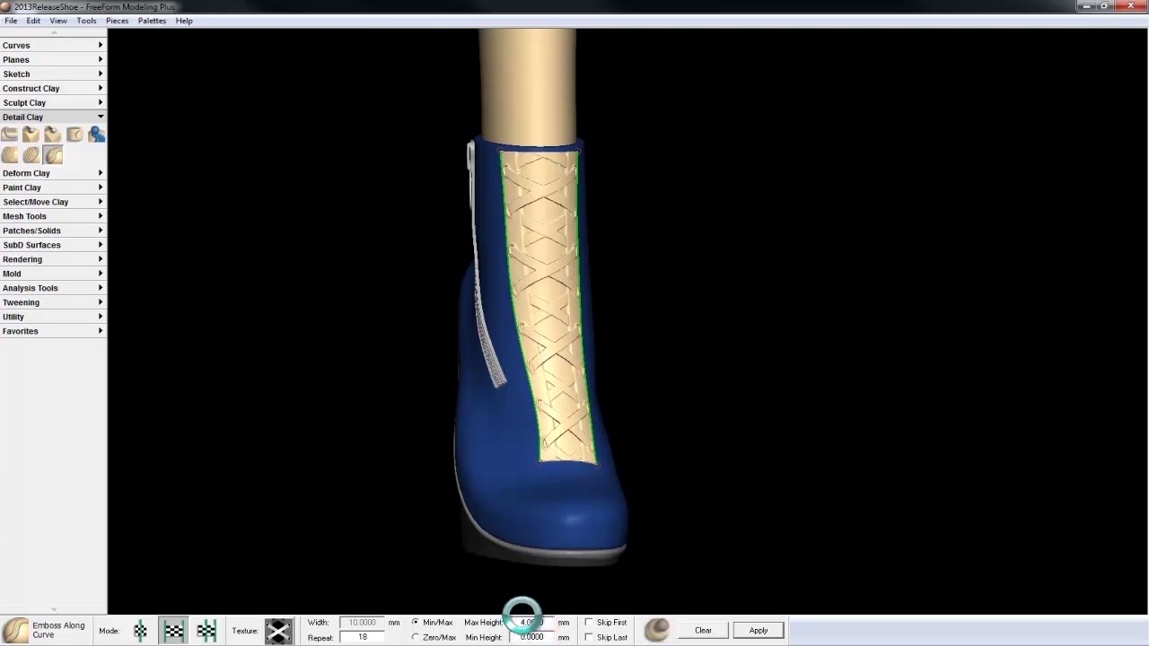
Set the lace pattern to four repeats and apply the emboss to the boot
{"action": "double_click", "coordinate": [362, 637]}
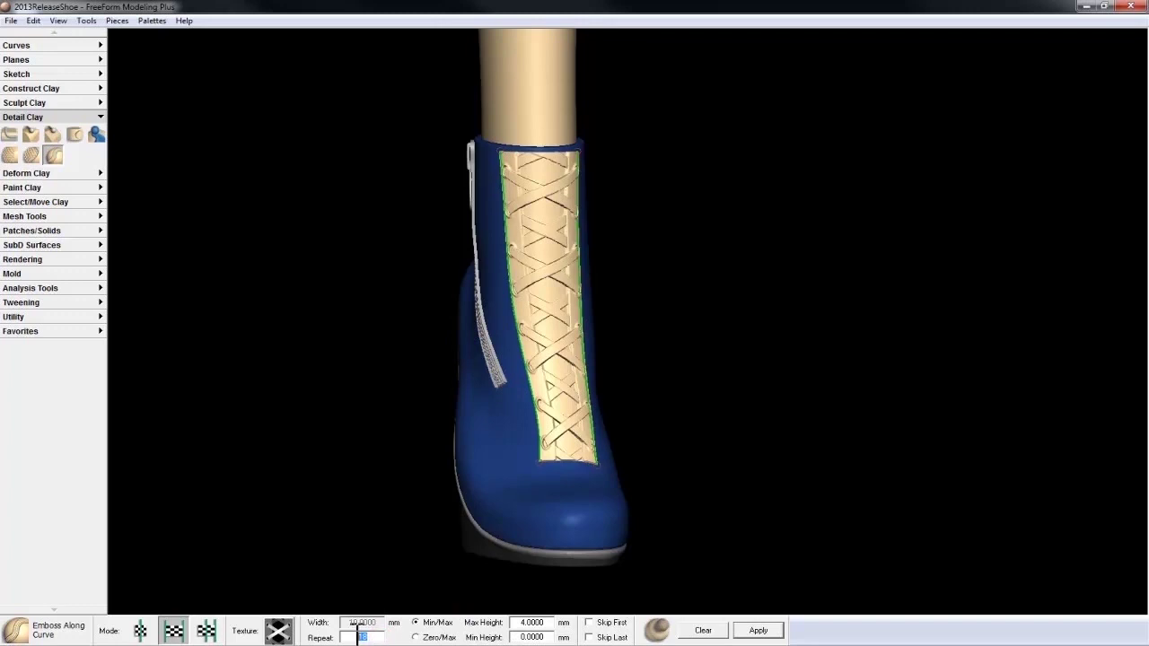
{"action": "type", "text": "3"}
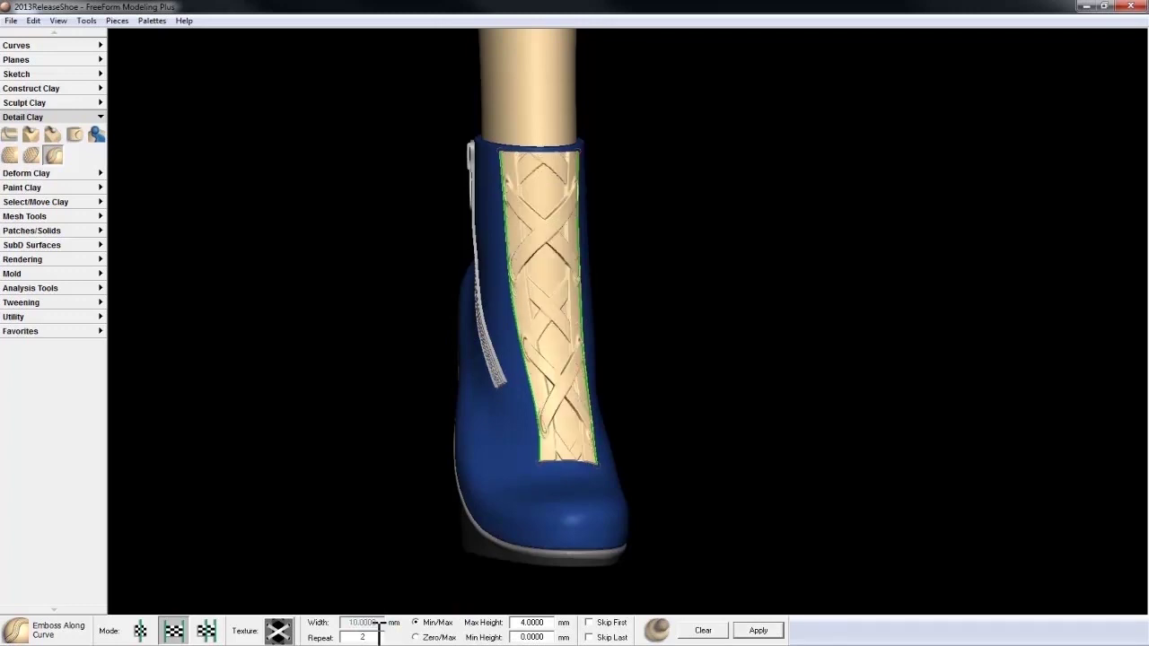
{"action": "double_click", "coordinate": [363, 637]}
{"action": "type", "text": "2"}
{"action": "key", "text": "Return"}
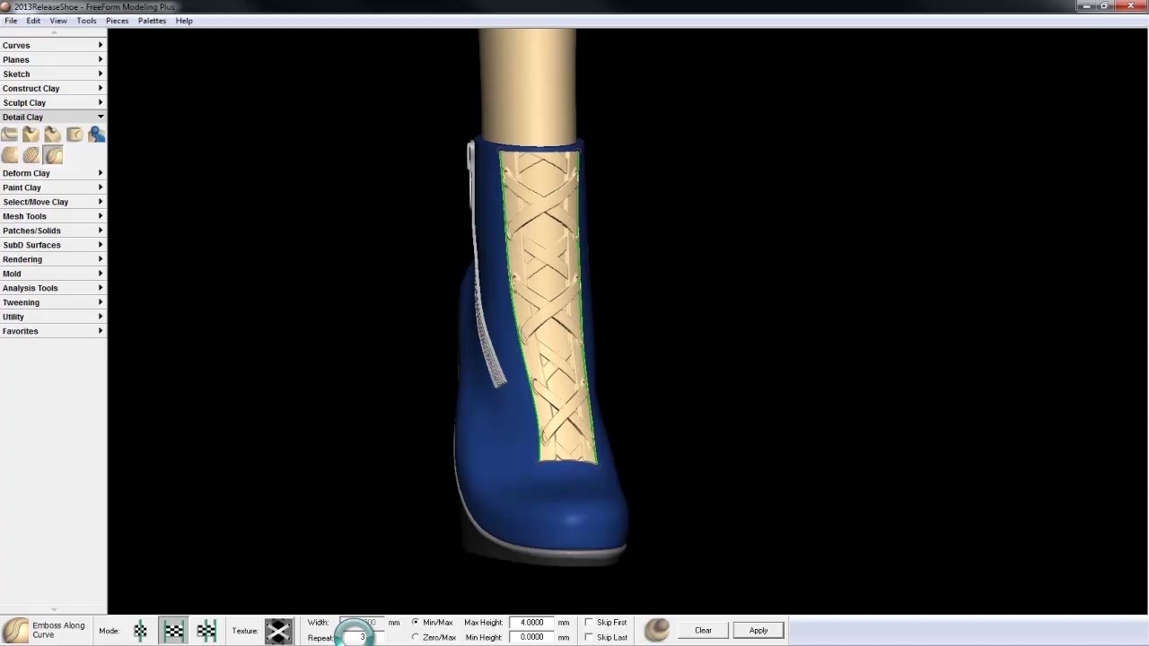
{"action": "double_click", "coordinate": [362, 636]}
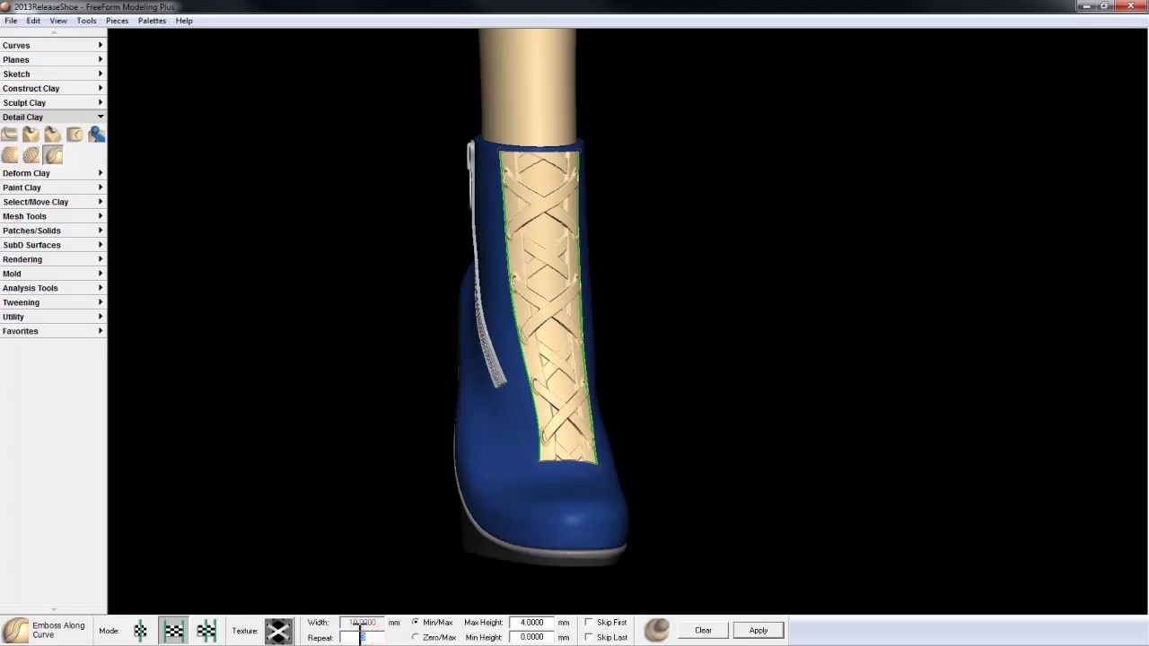
{"action": "type", "text": "4"}
{"action": "key", "text": "Return"}
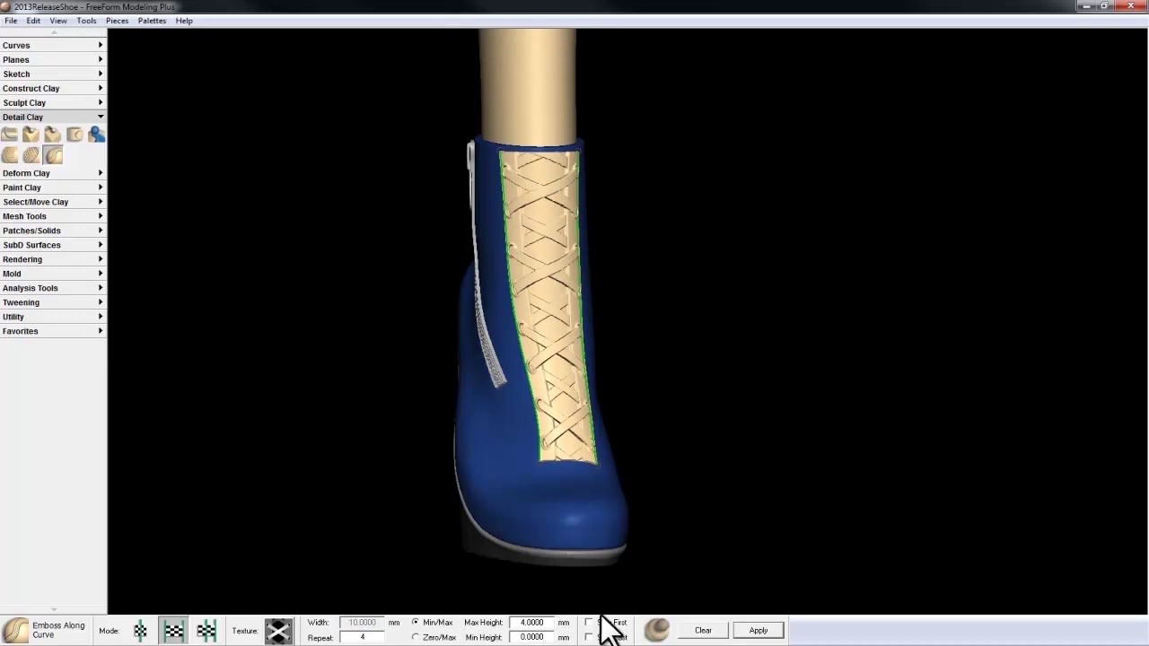
{"action": "left_click", "coordinate": [765, 631]}
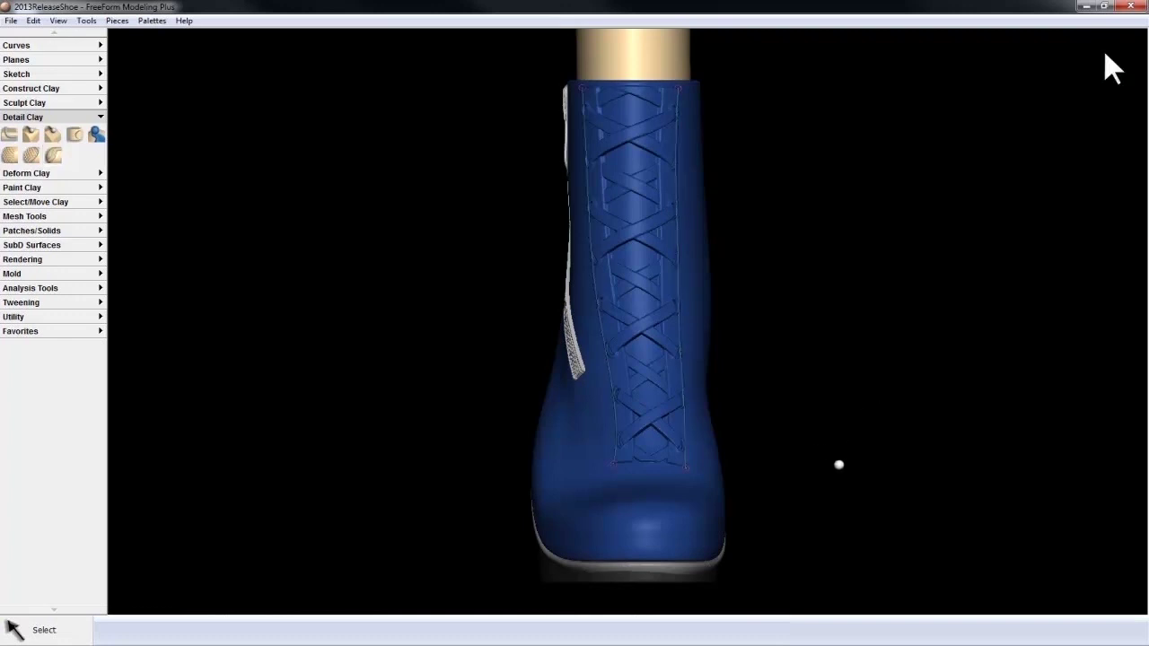
Undo the lace emboss and switch from Detail Clay to the Curves drawing tools
{"action": "key", "text": "ctrl+z"}
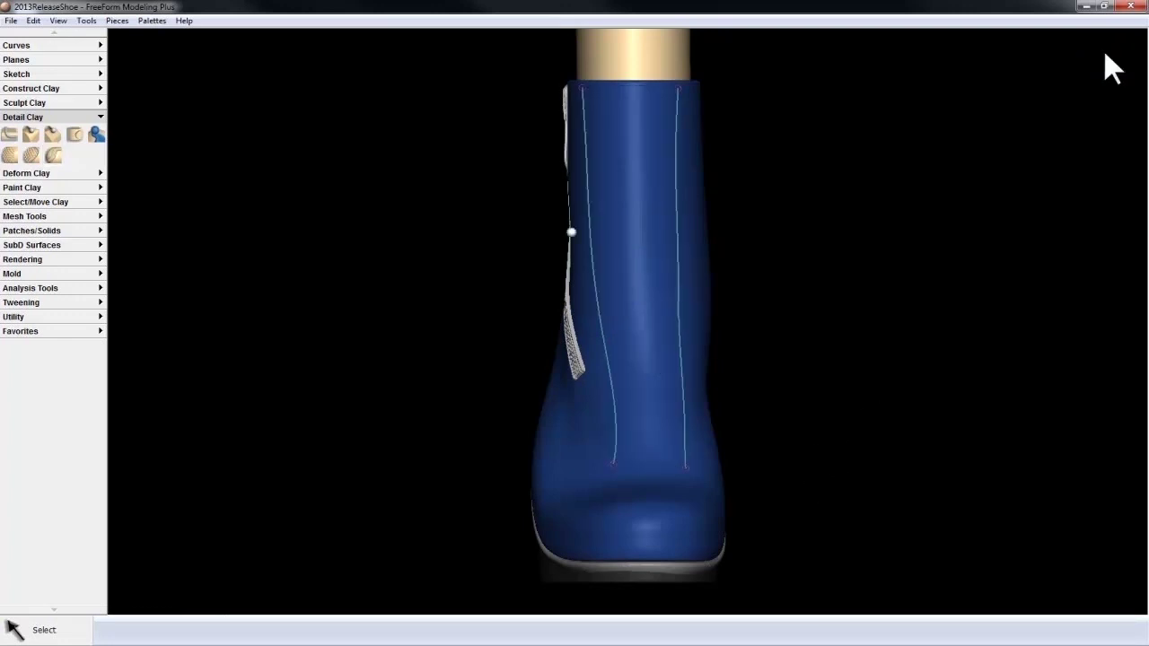
{"action": "left_click", "coordinate": [61, 114]}
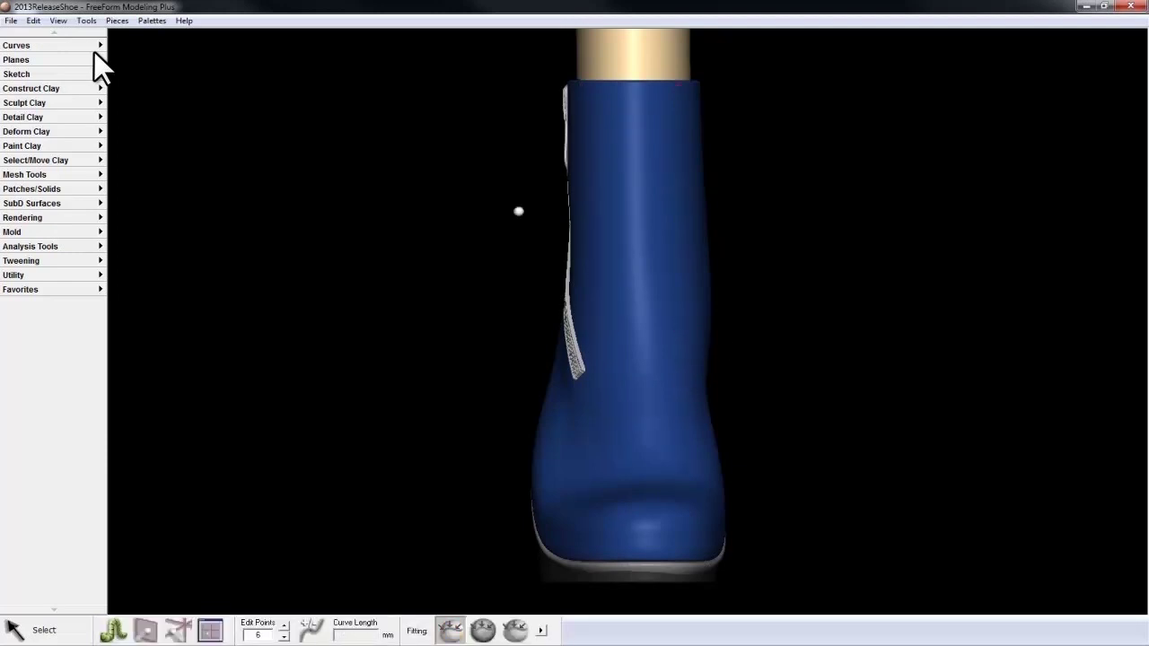
{"action": "left_click", "coordinate": [51, 46]}
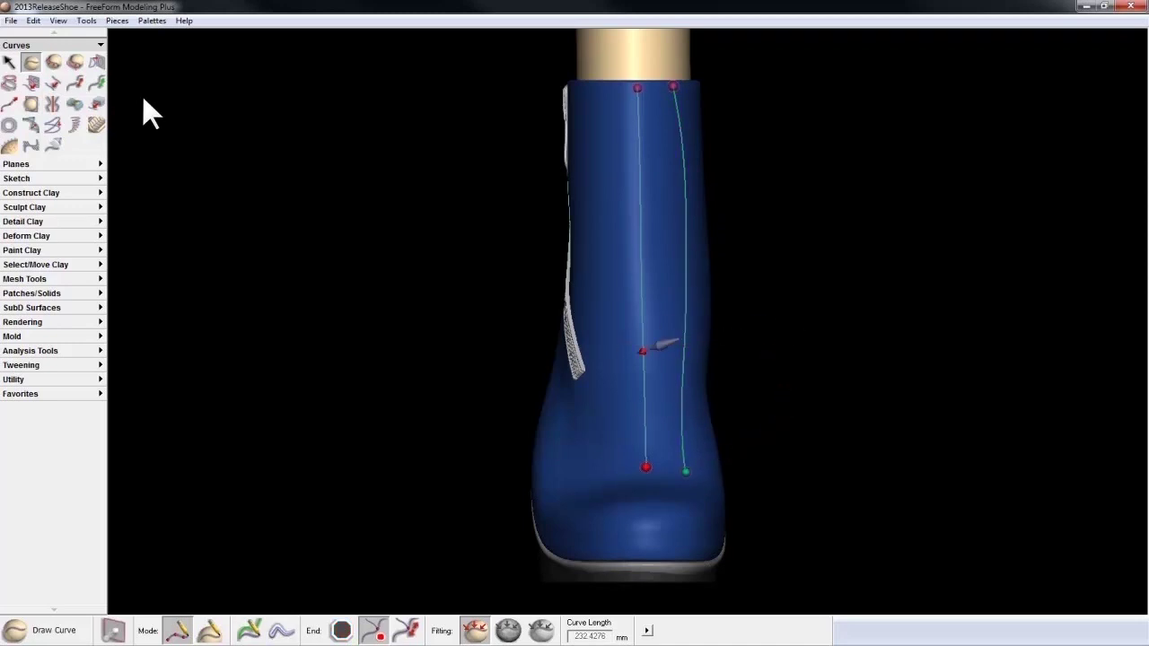
Preview Emboss Along Curve spreading the laces both sides of the centre curve, skipping the first repeat
{"action": "left_click", "coordinate": [59, 46]}
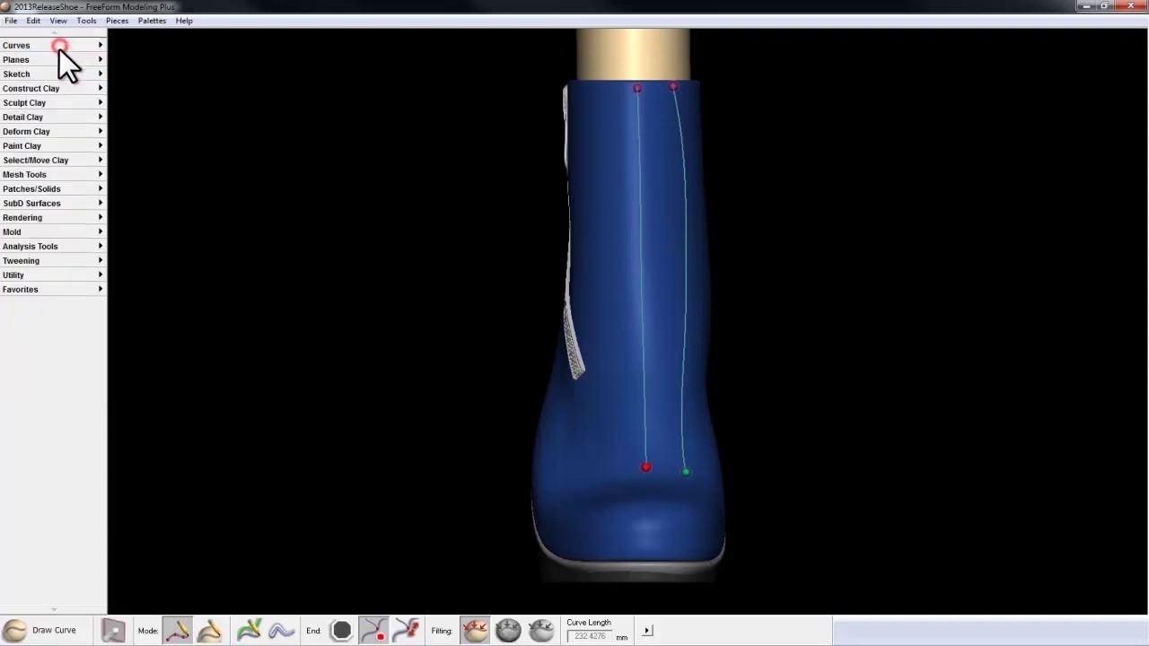
{"action": "left_click", "coordinate": [35, 117]}
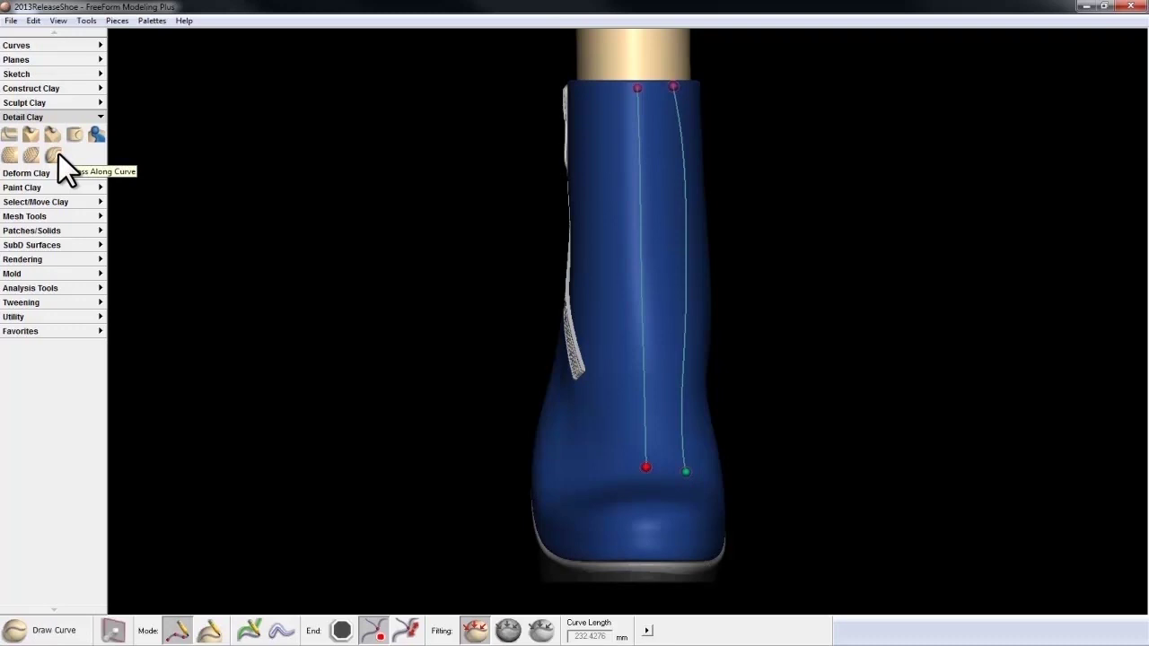
{"action": "left_click", "coordinate": [58, 155]}
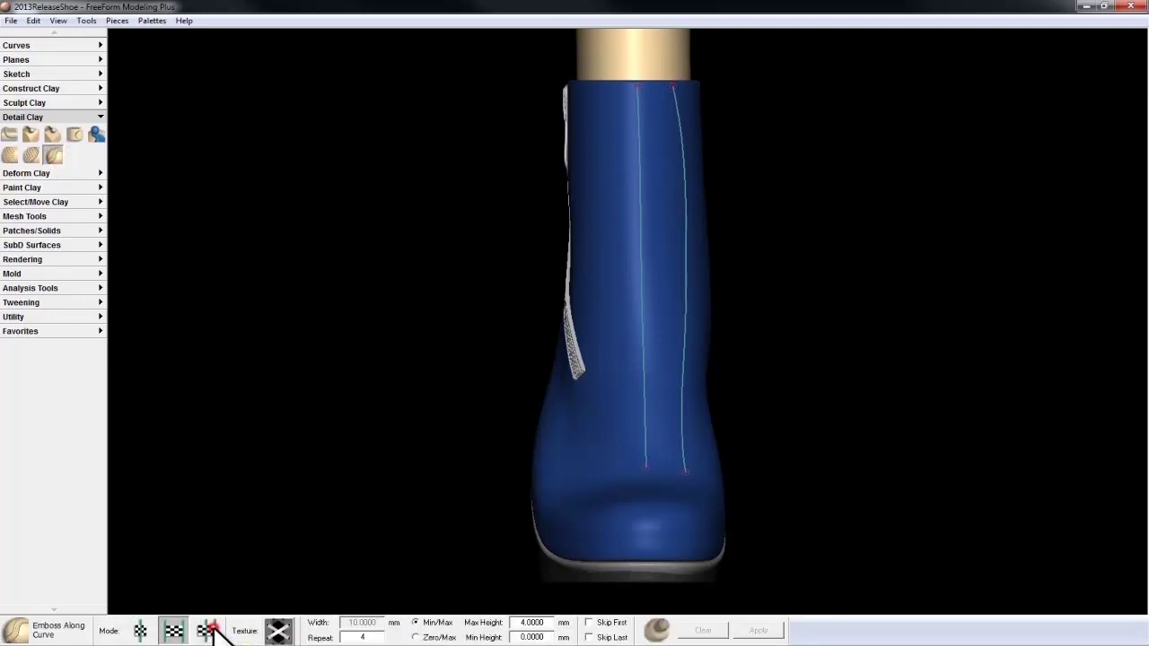
{"action": "left_click", "coordinate": [215, 626]}
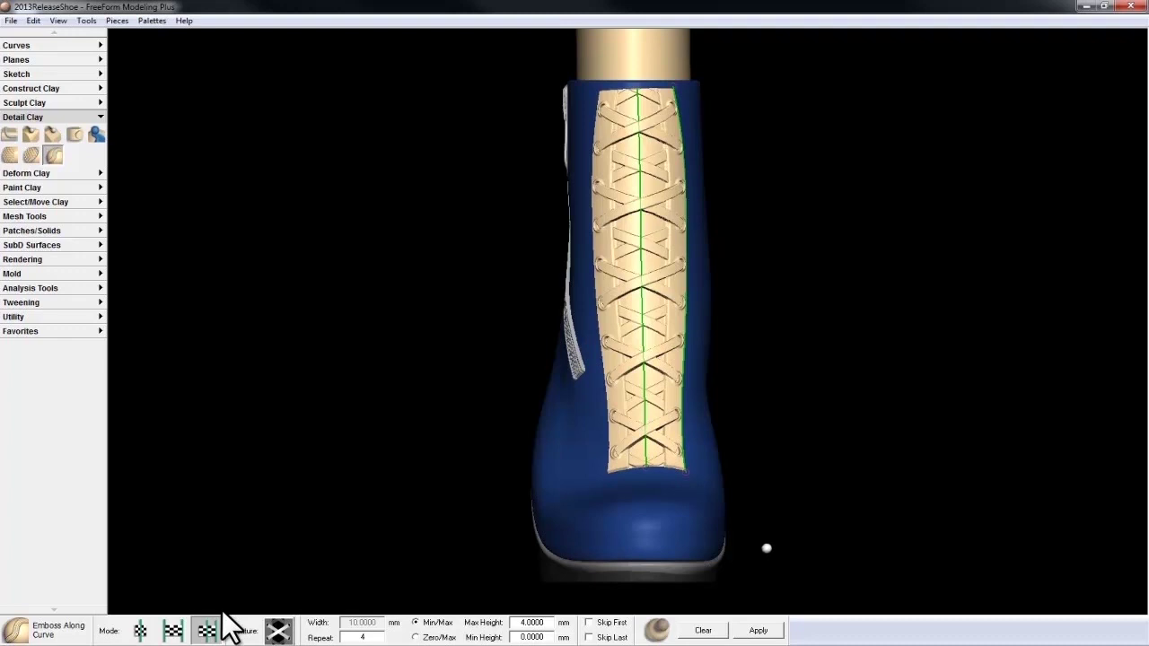
{"action": "left_click", "coordinate": [589, 623]}
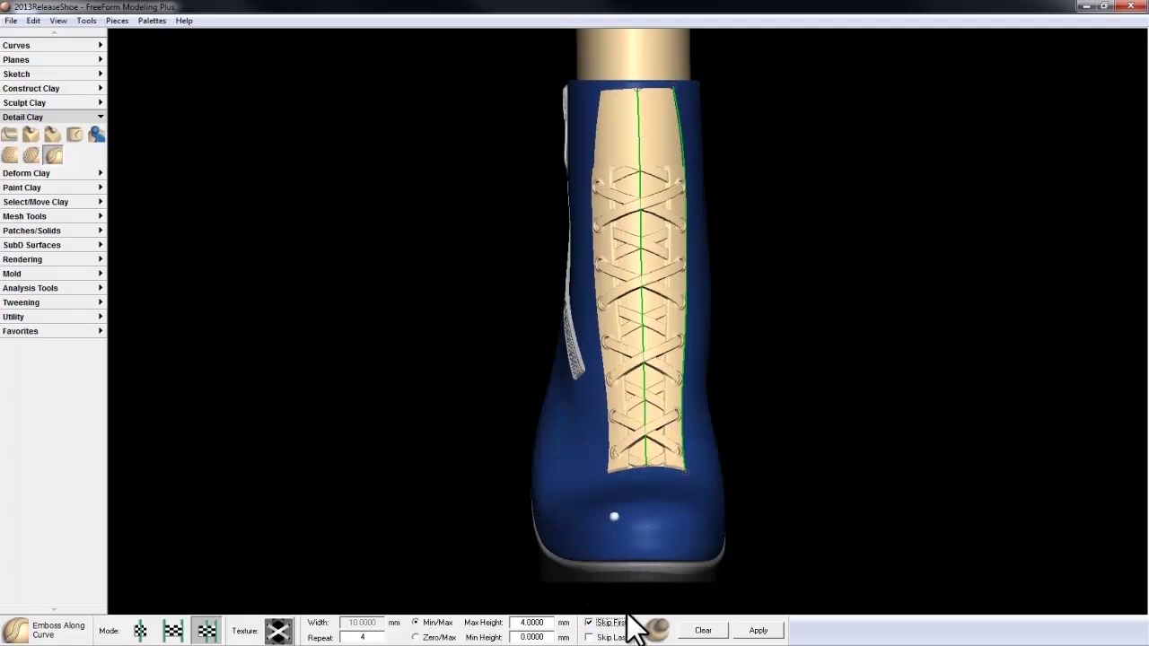
Turn Skip First and Skip Last off so every lace repeat is included
{"action": "left_click", "coordinate": [589, 622]}
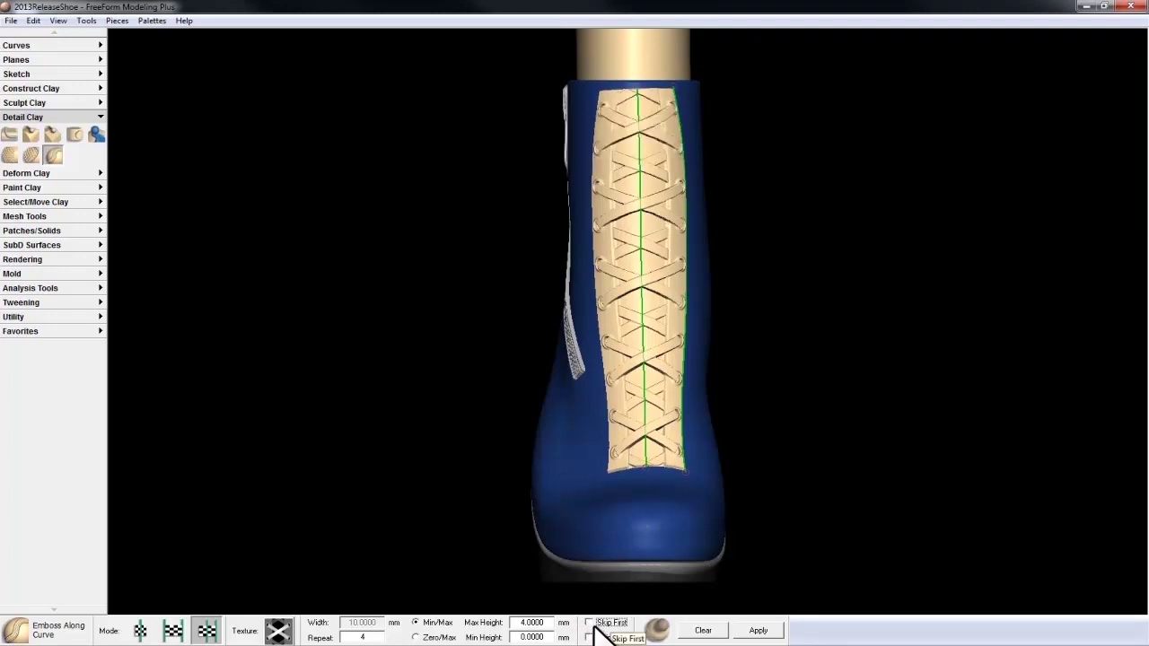
{"action": "left_click", "coordinate": [591, 637]}
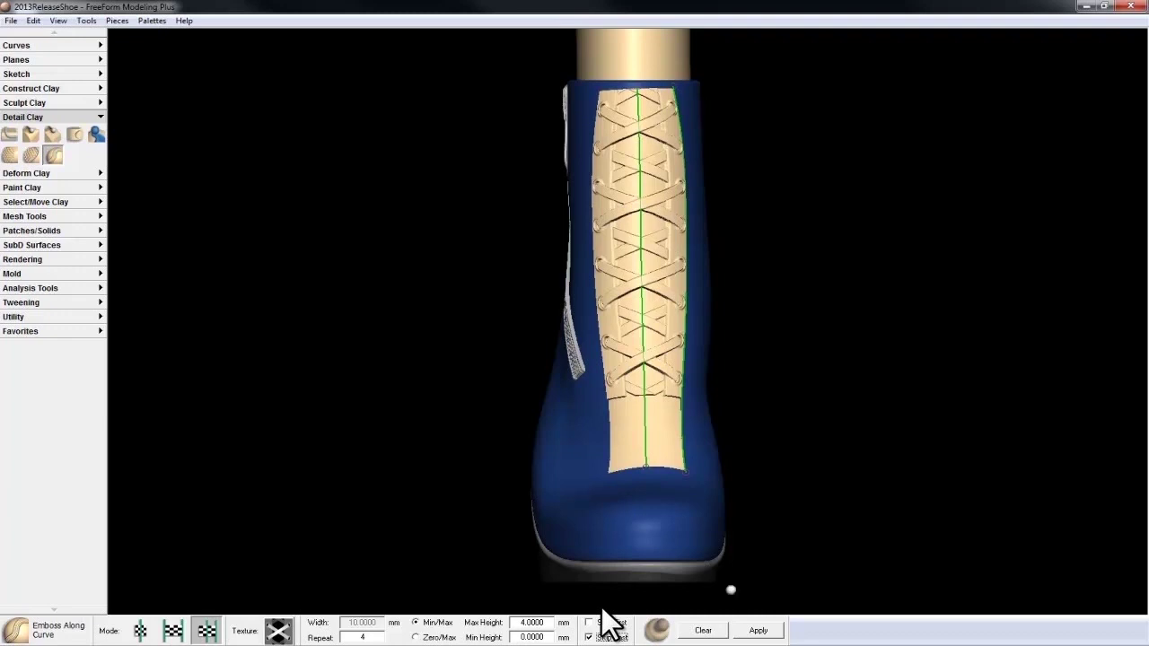
{"action": "left_click", "coordinate": [585, 635]}
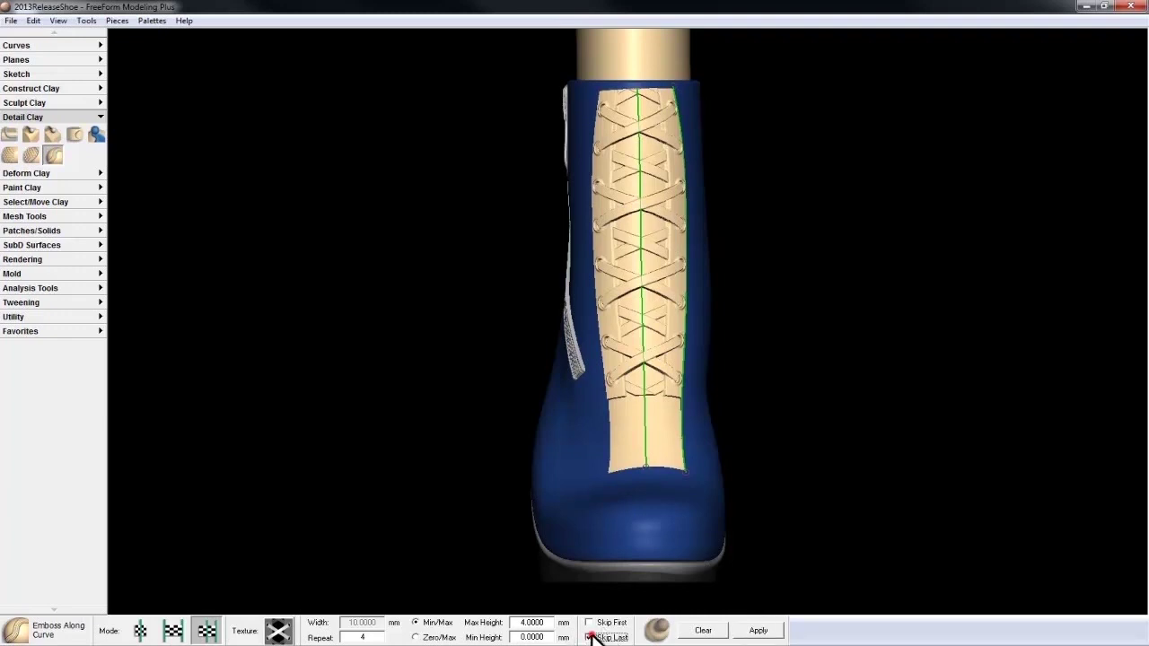
{"action": "key", "text": "space"}
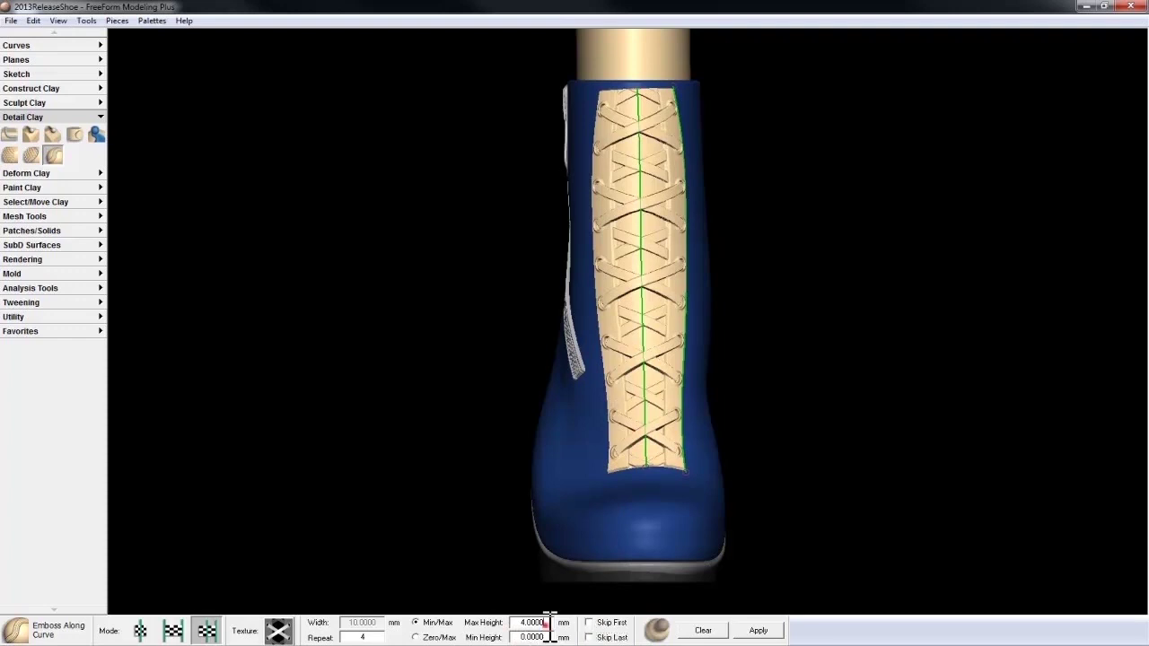
Set Max Height to 5 mm and apply the lace emboss to the boot
{"action": "double_click", "coordinate": [518, 623]}
{"action": "type", "text": "5"}
{"action": "left_click", "coordinate": [758, 631]}
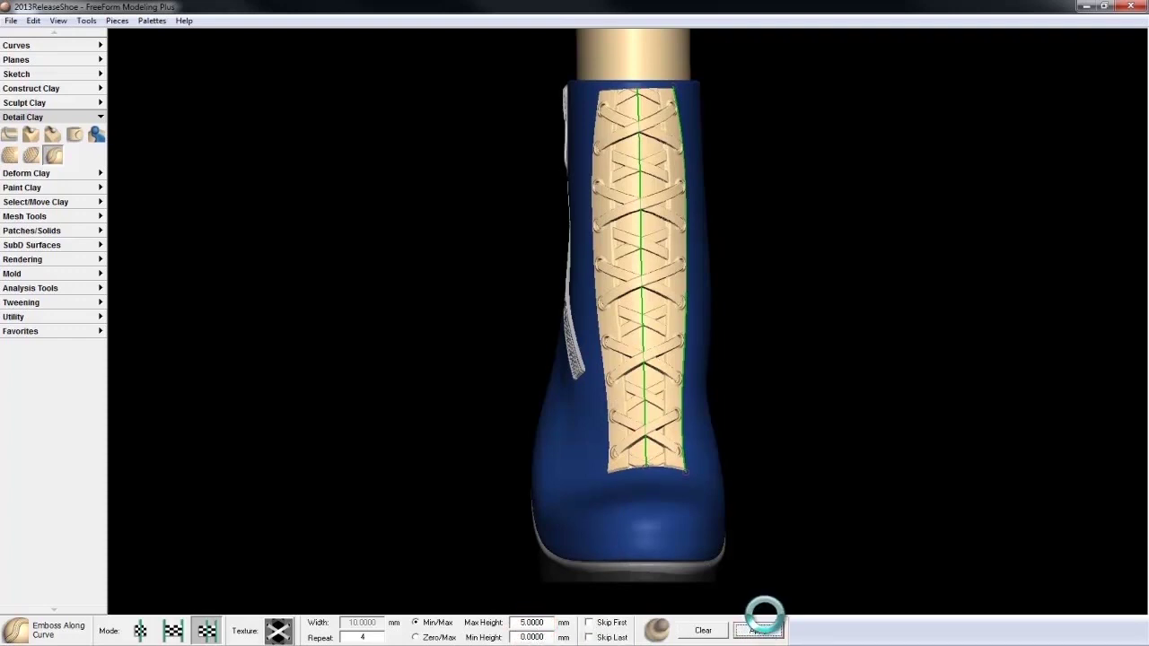
{"action": "left_click", "coordinate": [768, 628]}
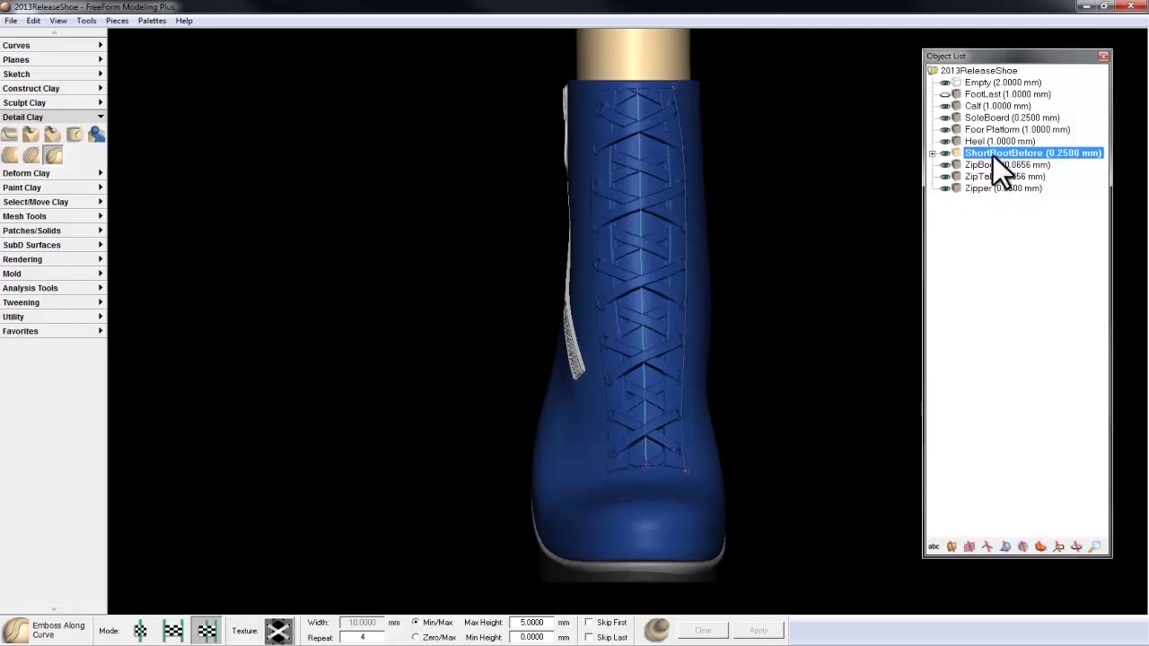
Hide Curve 4 under ShortBootBefore in the Object List and return to plain selection
{"action": "left_click", "coordinate": [1101, 57]}
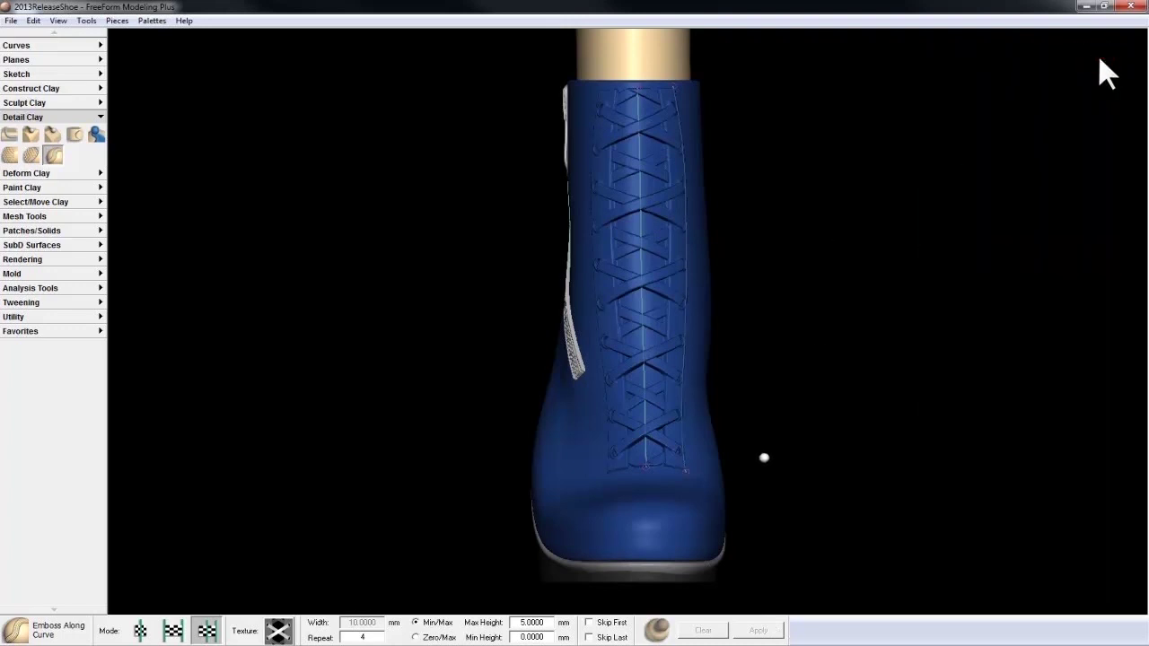
{"action": "key", "text": "o"}
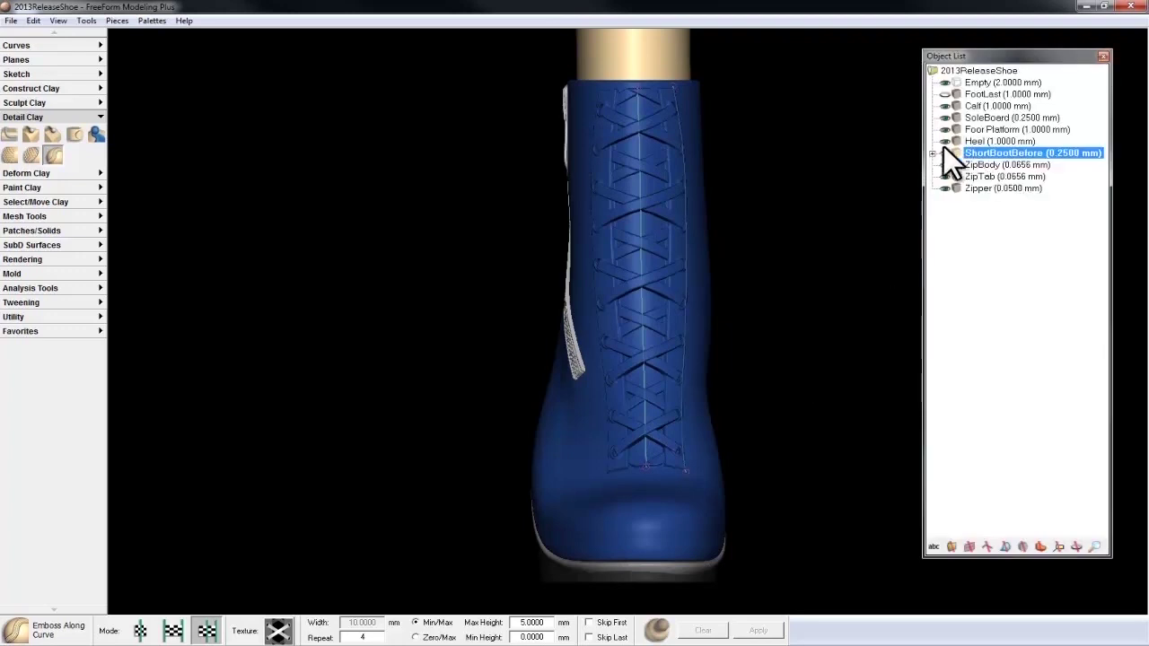
{"action": "left_click", "coordinate": [932, 155]}
{"action": "left_click", "coordinate": [956, 176]}
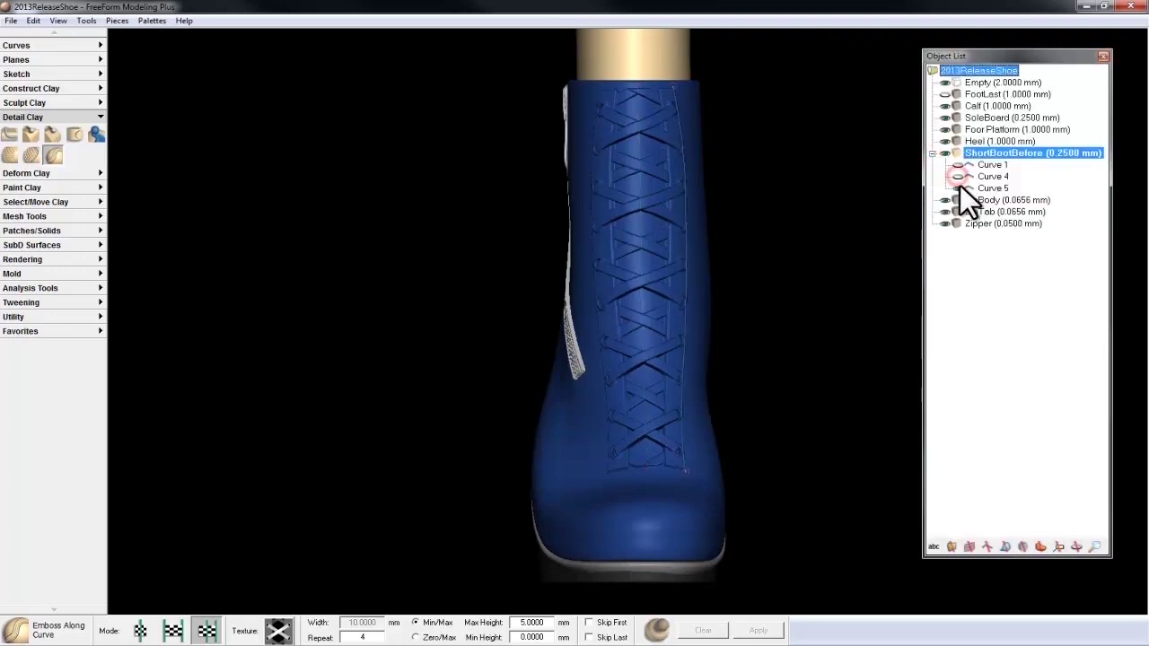
{"action": "left_click", "coordinate": [1103, 55]}
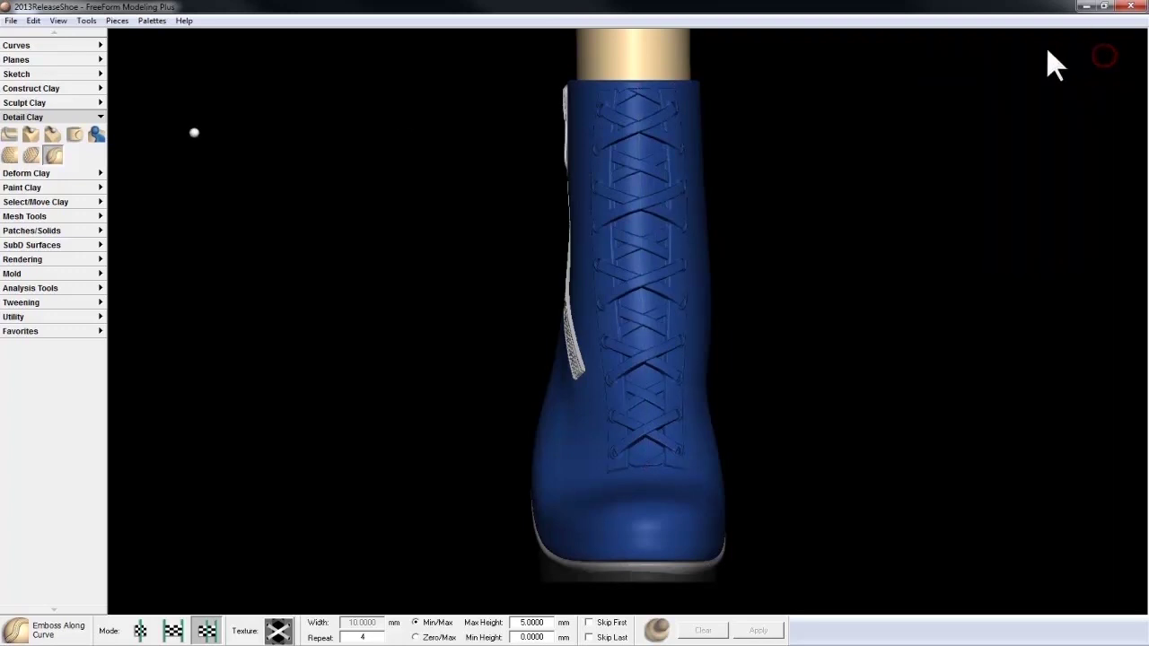
{"action": "left_click", "coordinate": [85, 118]}
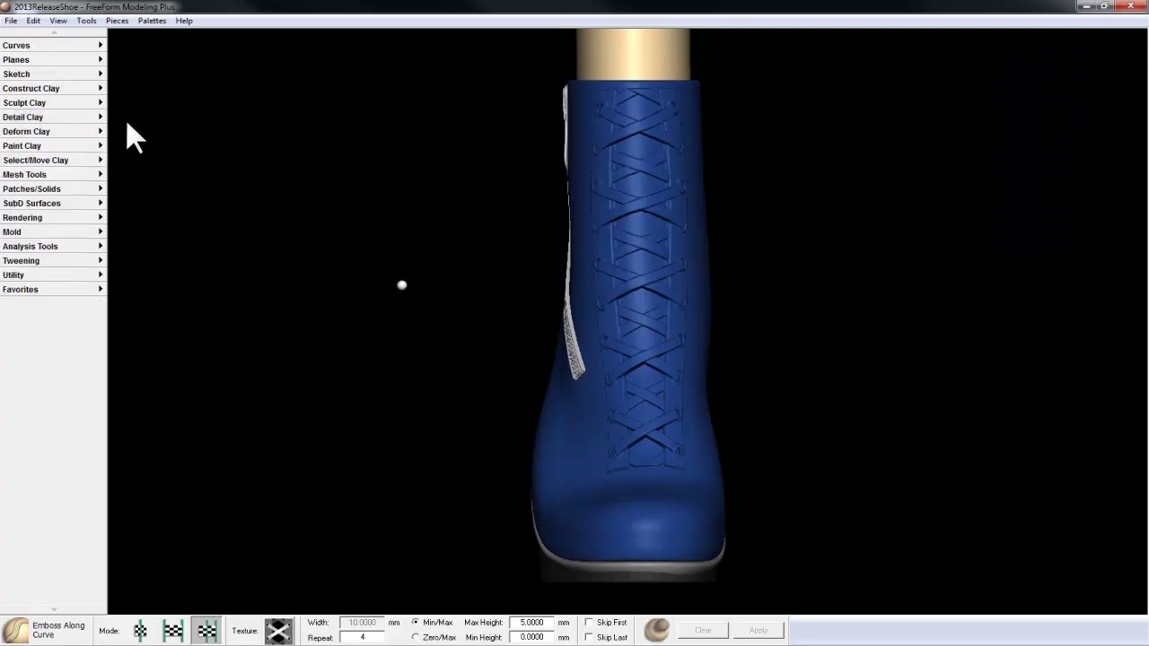
{"action": "key", "text": "Escape"}
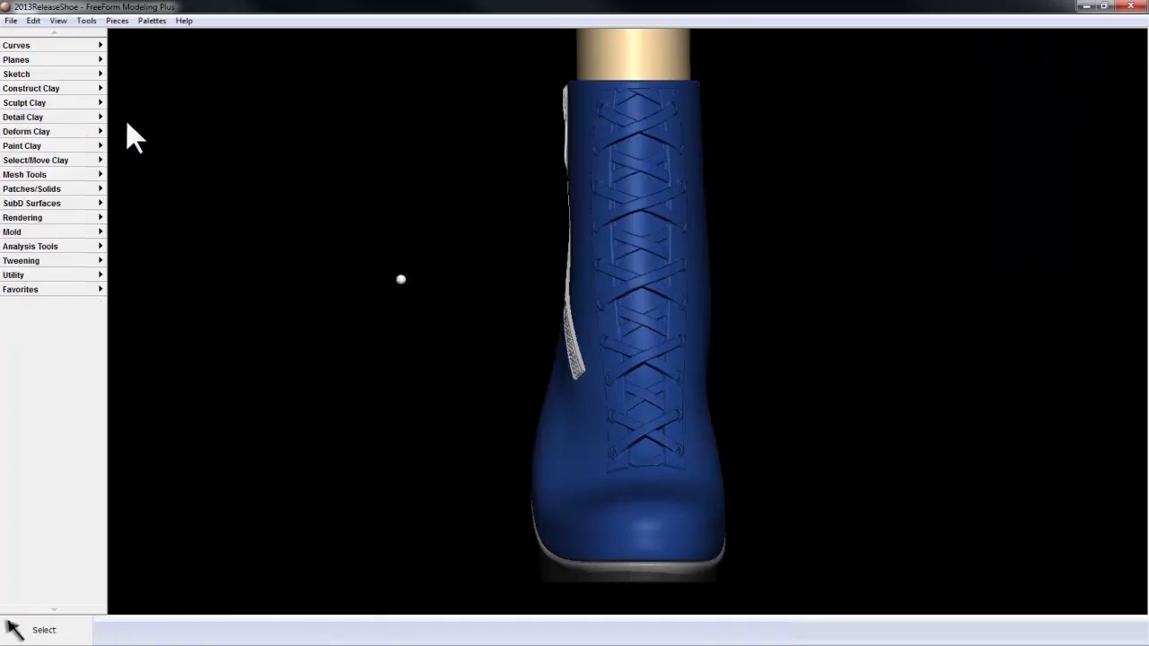